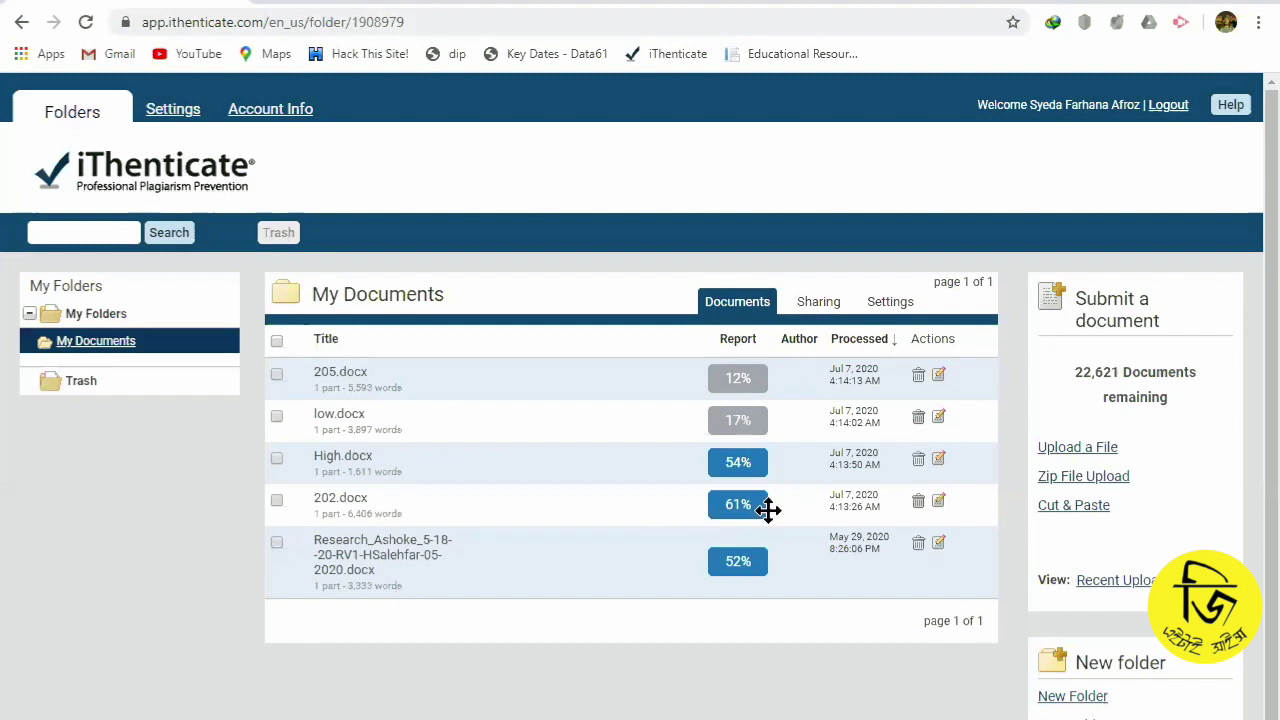
Step: Open the 61% similarity report for 202.docx from the iThenticate document list
left_click(738, 512)
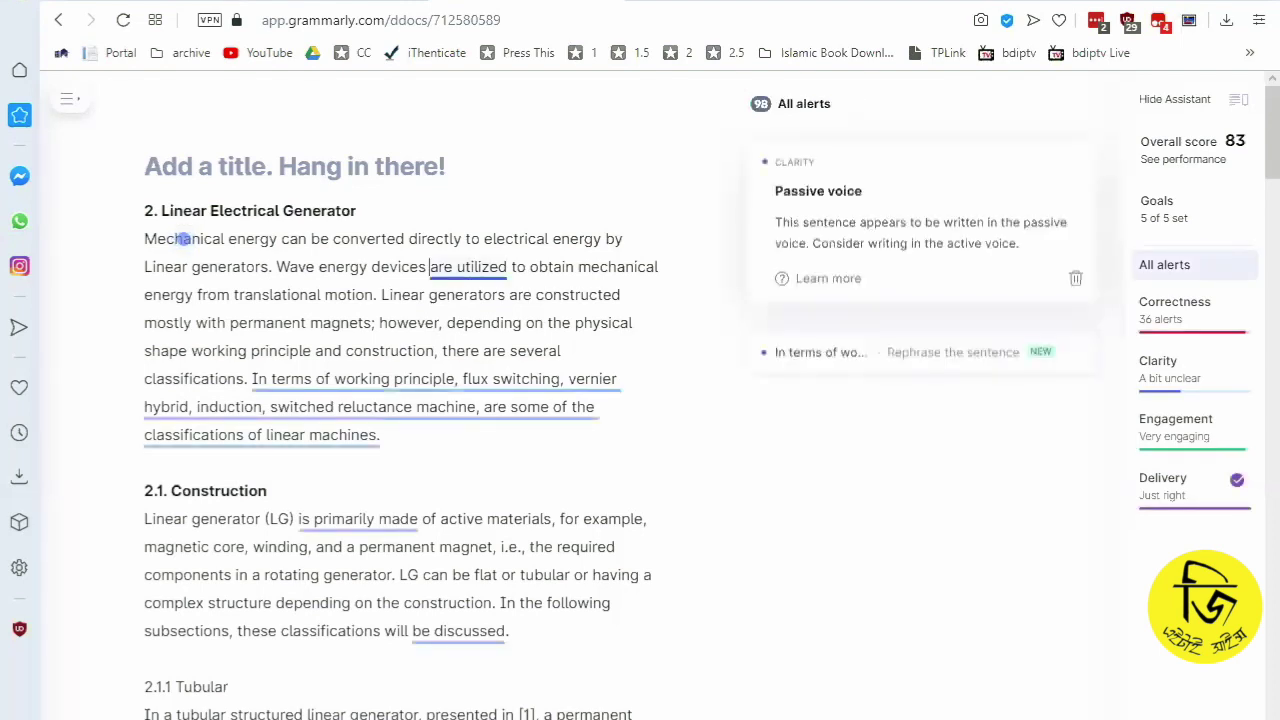
Step: Select the IEEE linear generator reference flagged as the 1% match and scroll back up through the document
scroll(264, 322, "down", 1)
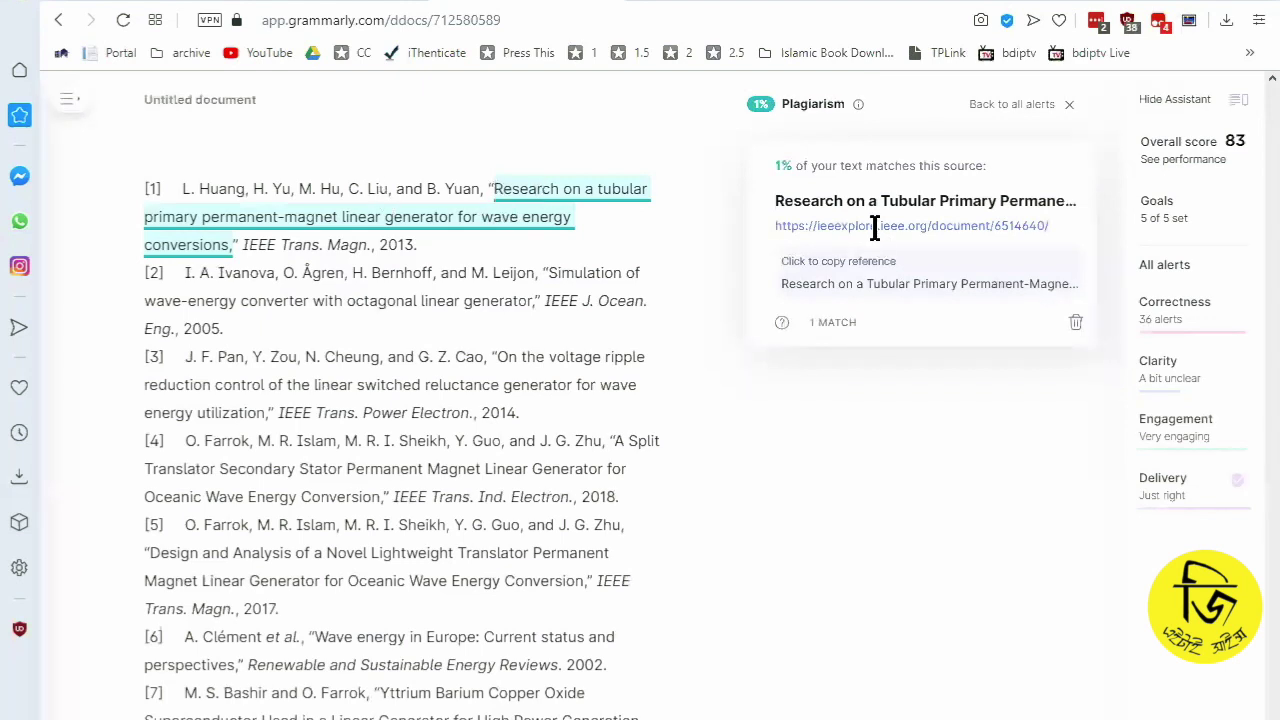
left_click(230, 246, "shift")
scroll(312, 620, "up", 1)
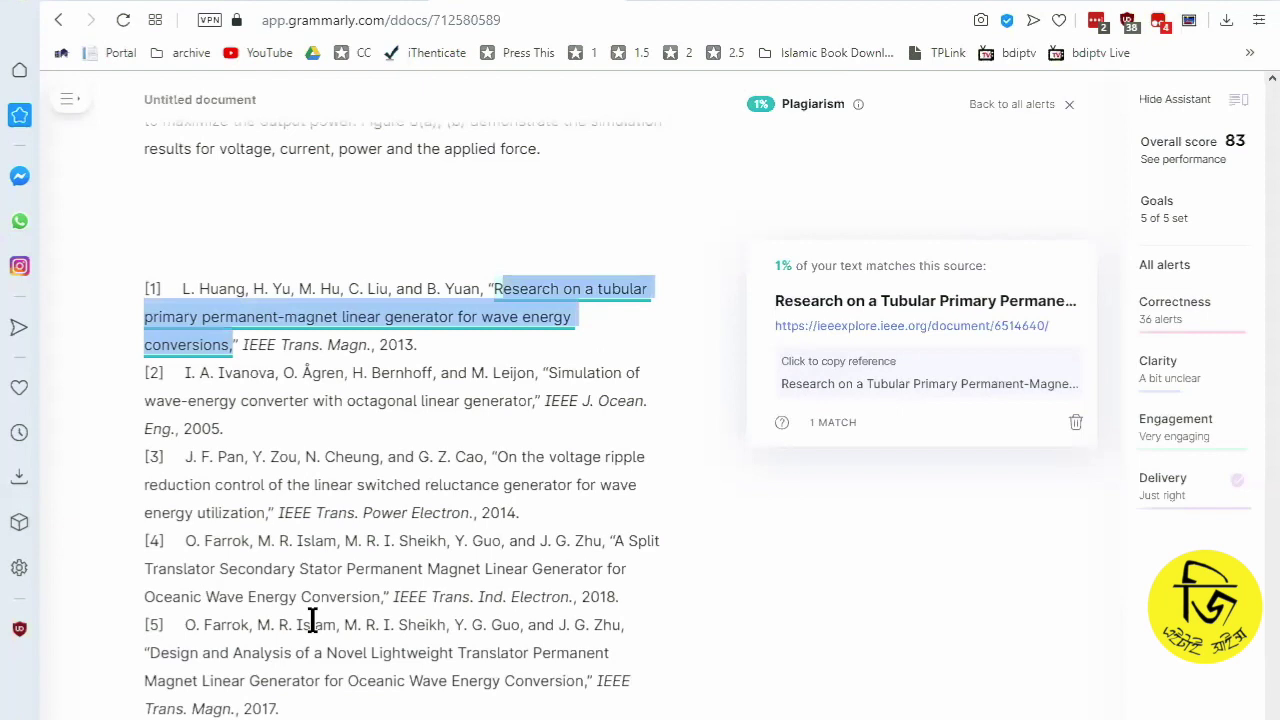
scroll(340, 590, "up", 5)
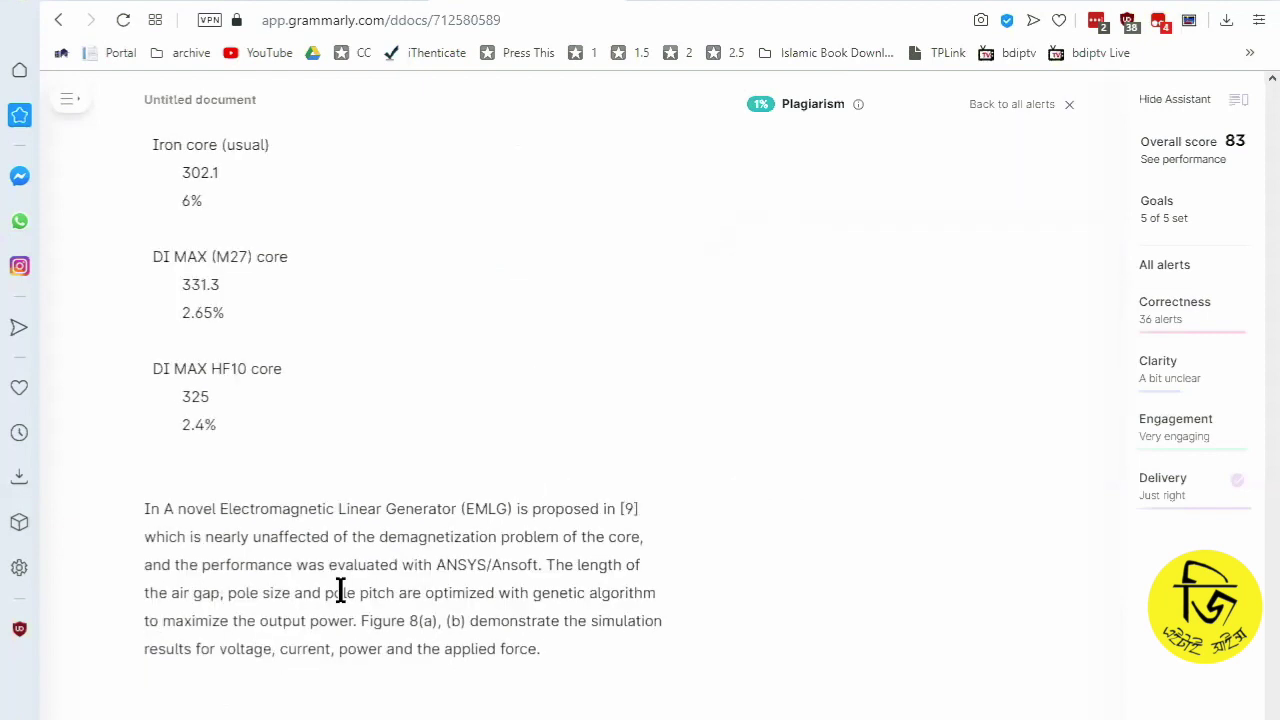
scroll(340, 590, "up", 5)
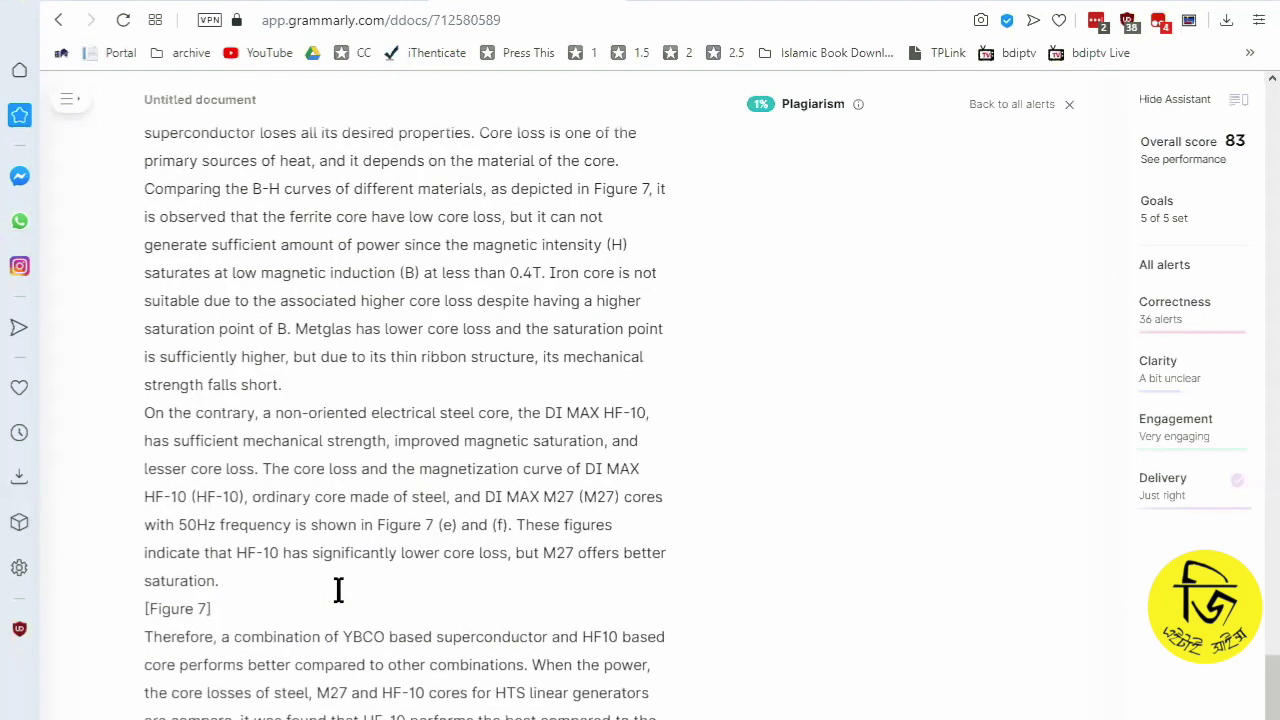
scroll(338, 590, "up", 5)
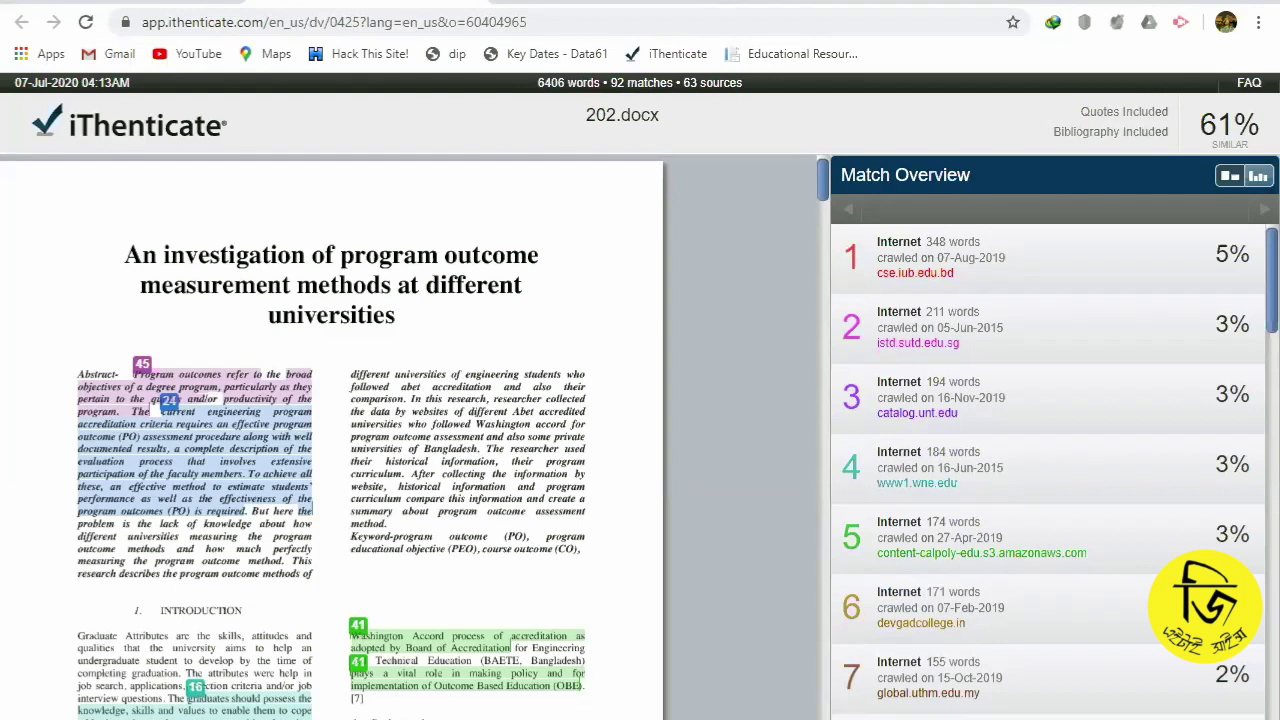
scroll(286, 581, "up", 2)
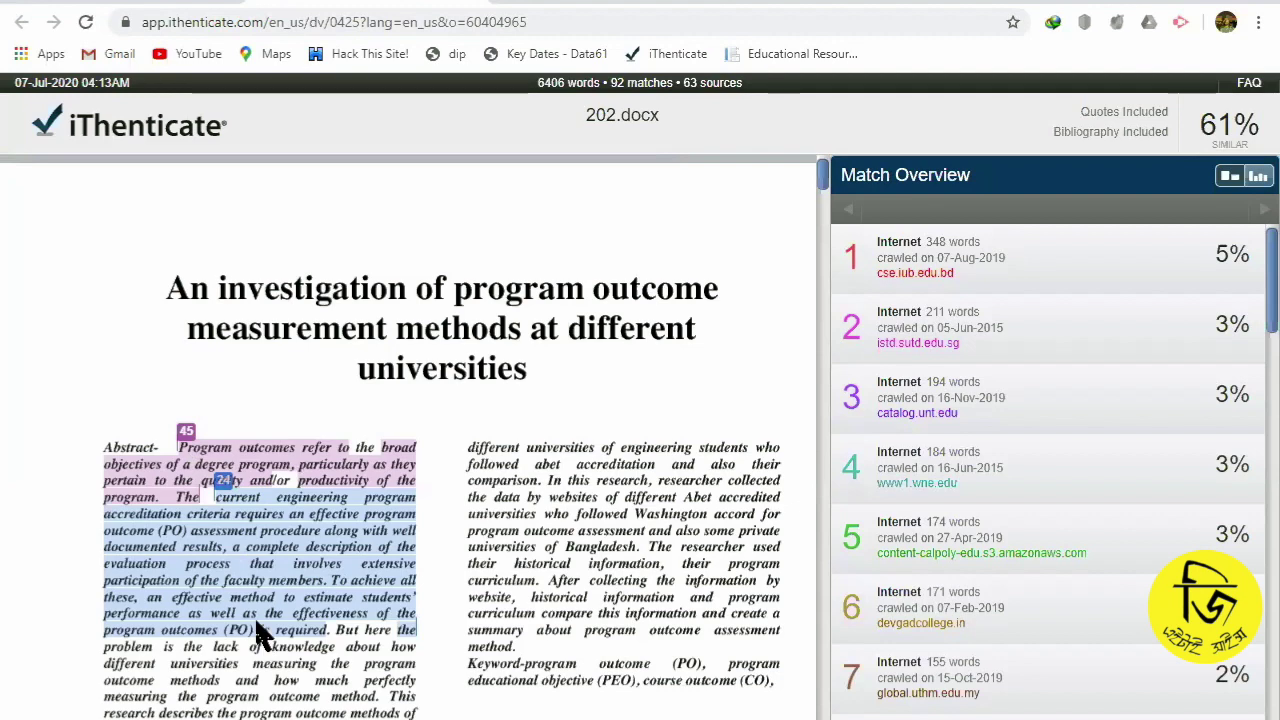
scroll(256, 622, "down", 1)
scroll(256, 622, "down", 2)
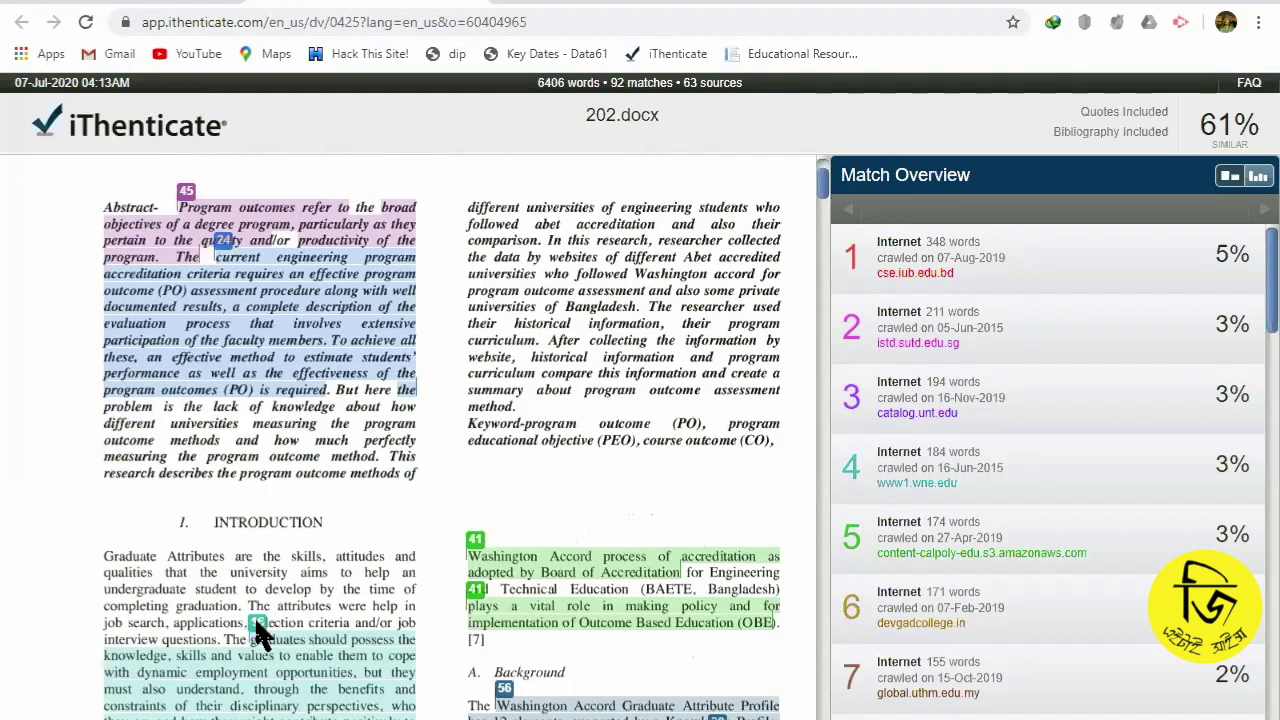
scroll(256, 630, "down", 2)
scroll(288, 596, "up", 5)
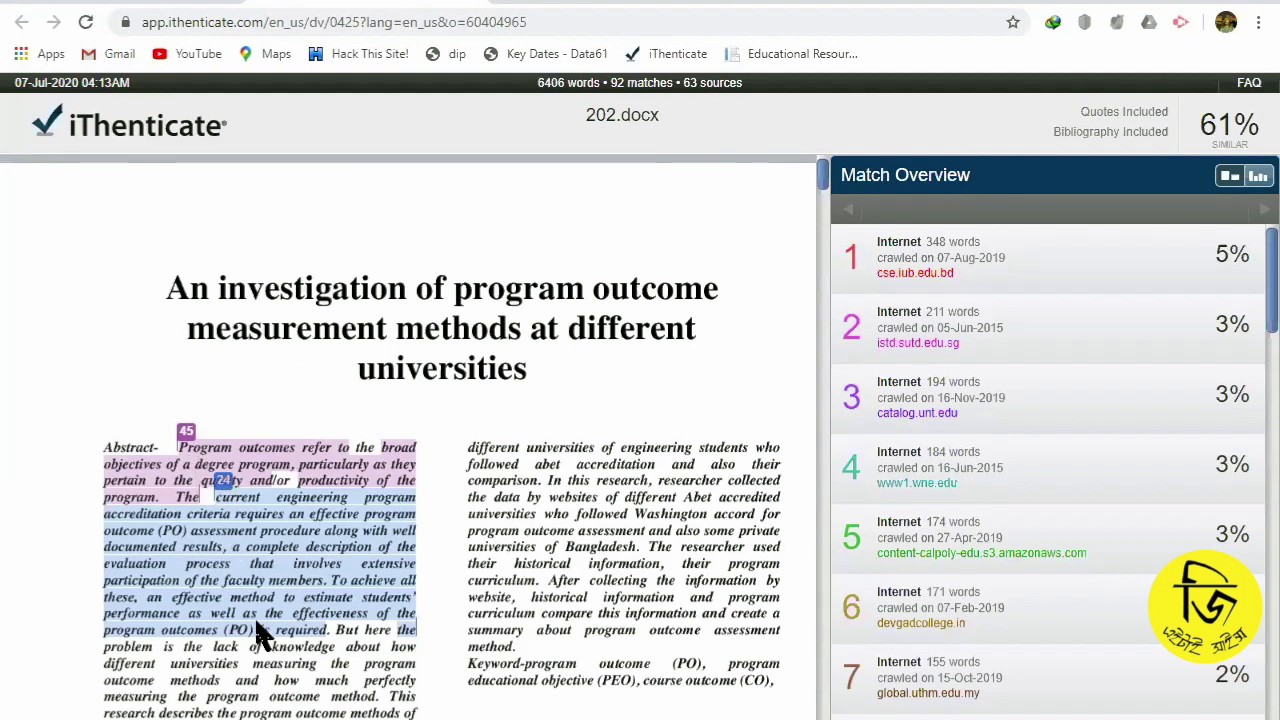
scroll(258, 632, "down", 4)
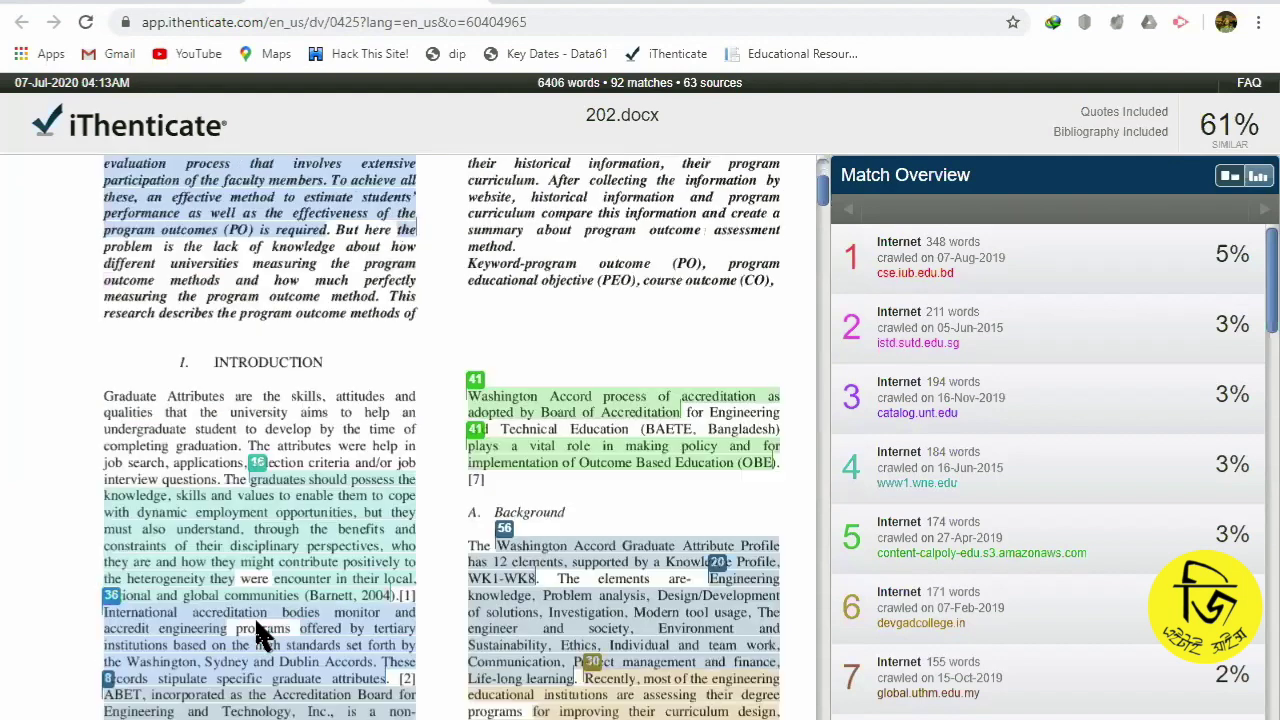
scroll(258, 632, "down", 2)
scroll(258, 632, "up", 2)
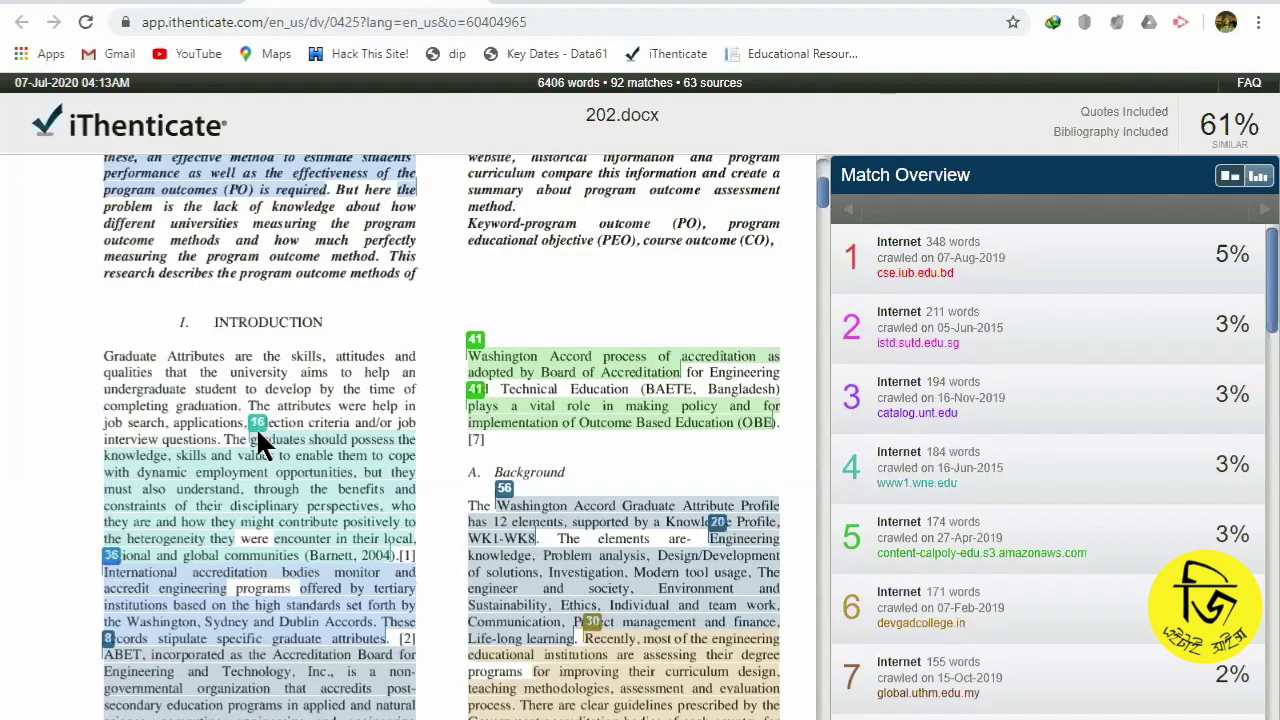
left_click(215, 485)
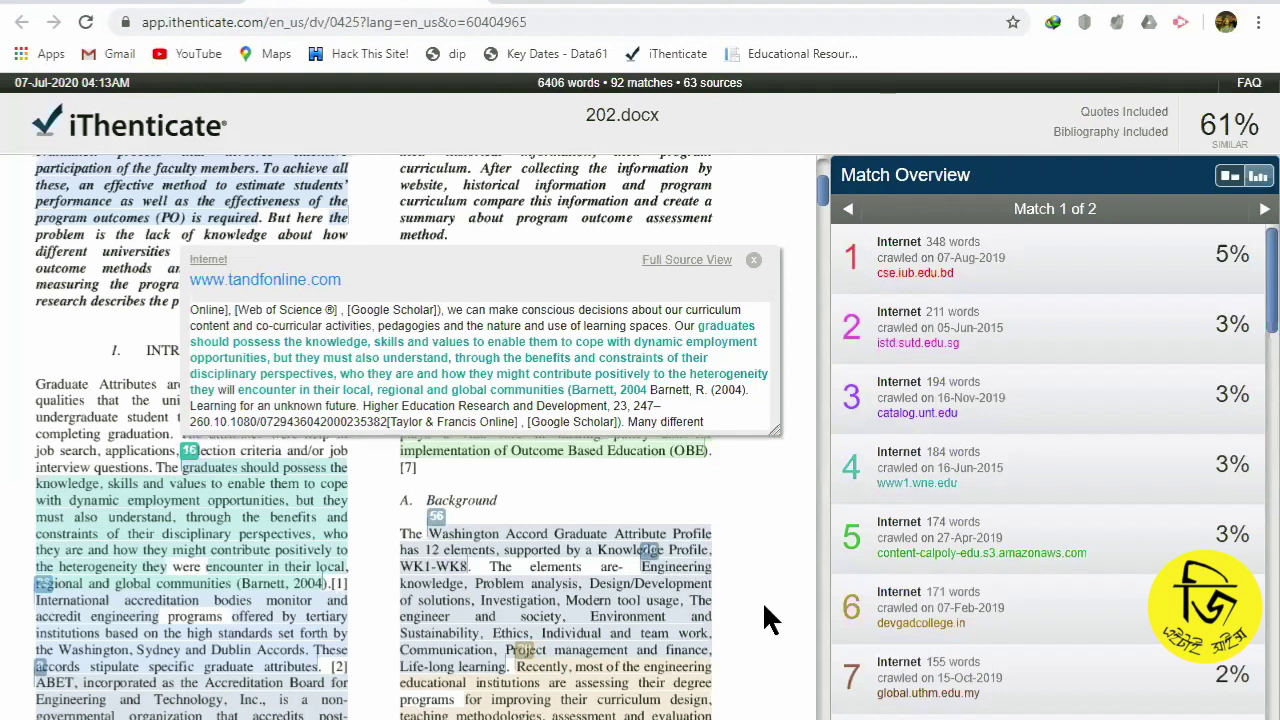
Step: Show match 16's tandfonline.com source popup and scroll the Match Overview list
mouse_move(1249, 285)
scroll(1257, 400, "down", 9)
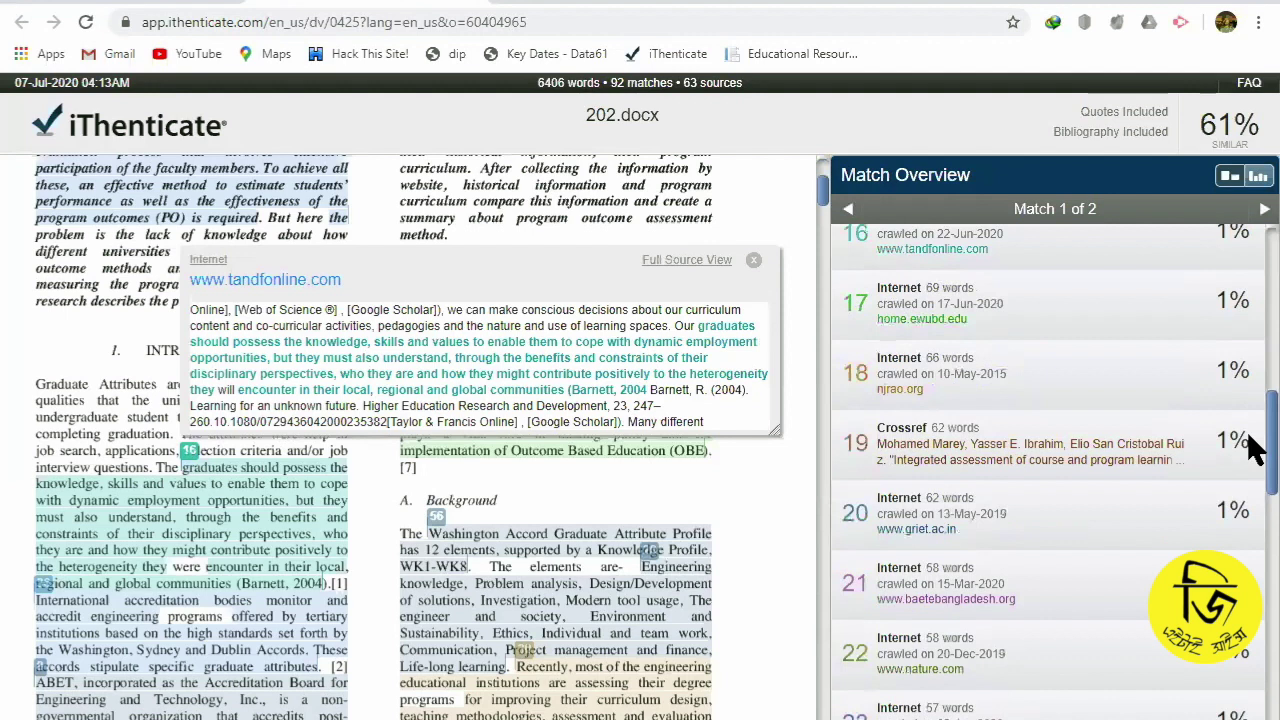
scroll(1136, 428, "up", 1)
mouse_move(1114, 446)
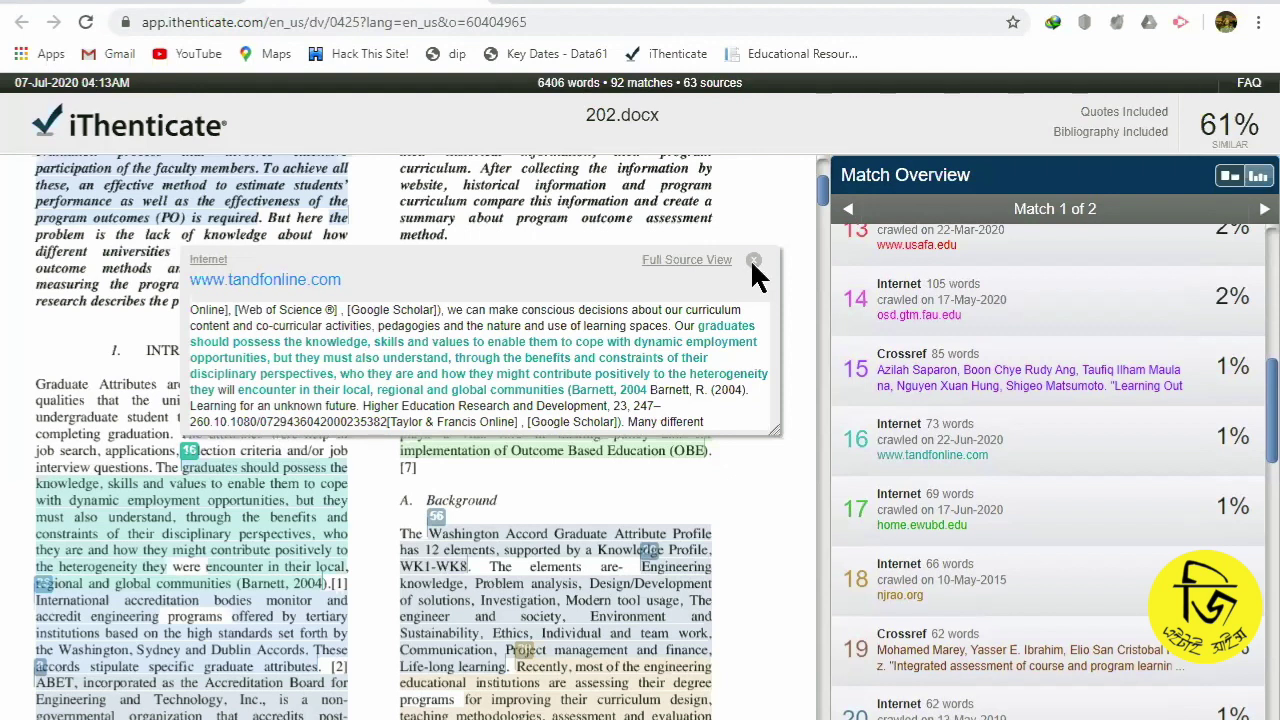
Step: Scroll through the 202.docx report's highlighted program outcome sections
scroll(360, 703, "down", 2)
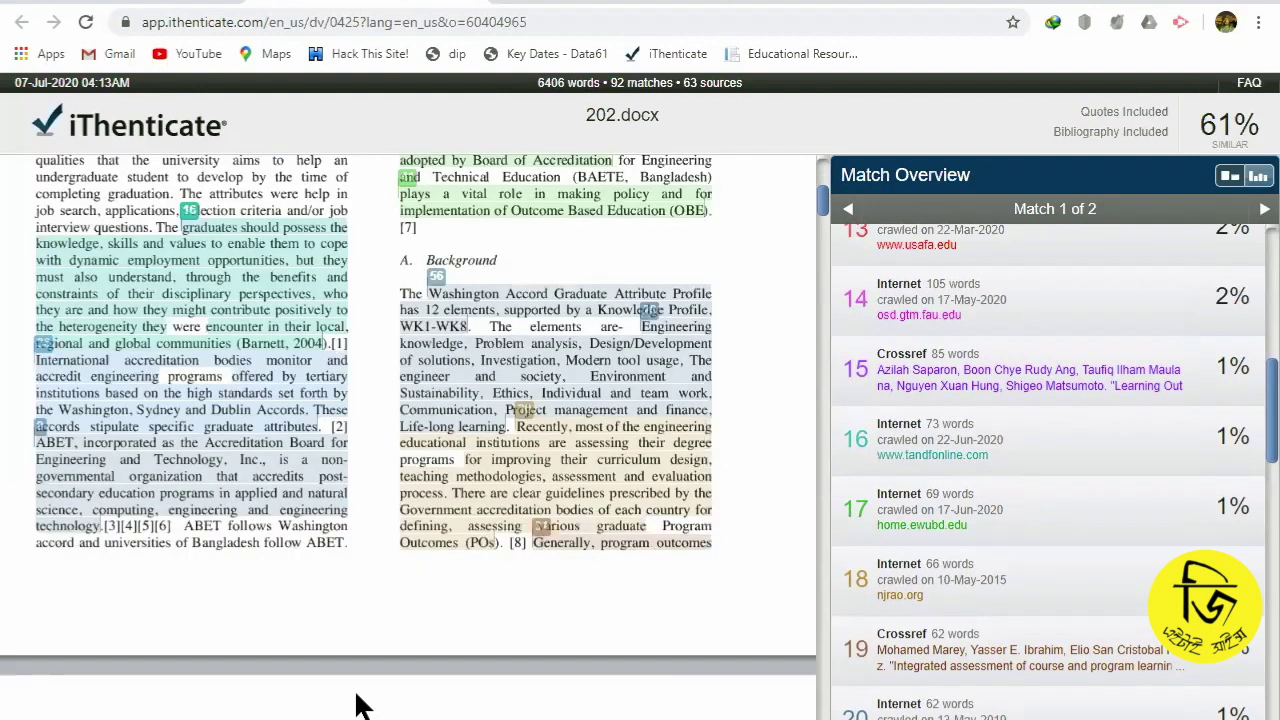
scroll(360, 705, "down", 4)
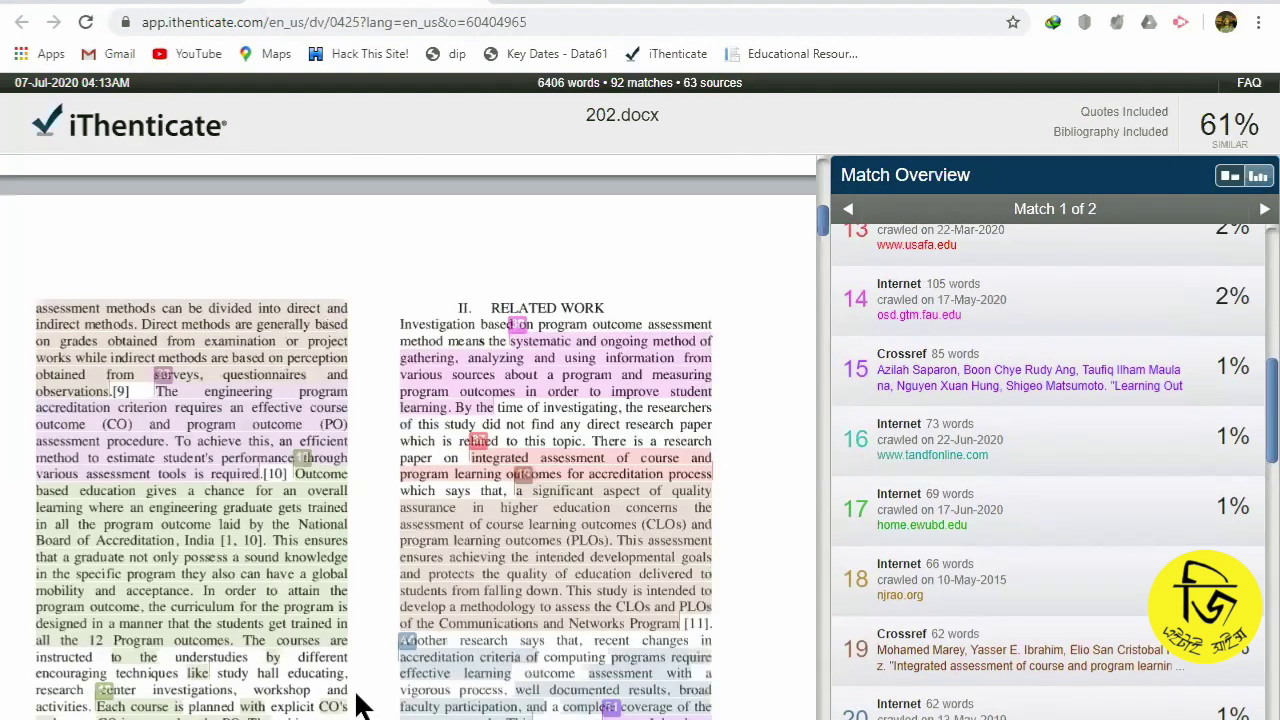
scroll(360, 705, "down", 4)
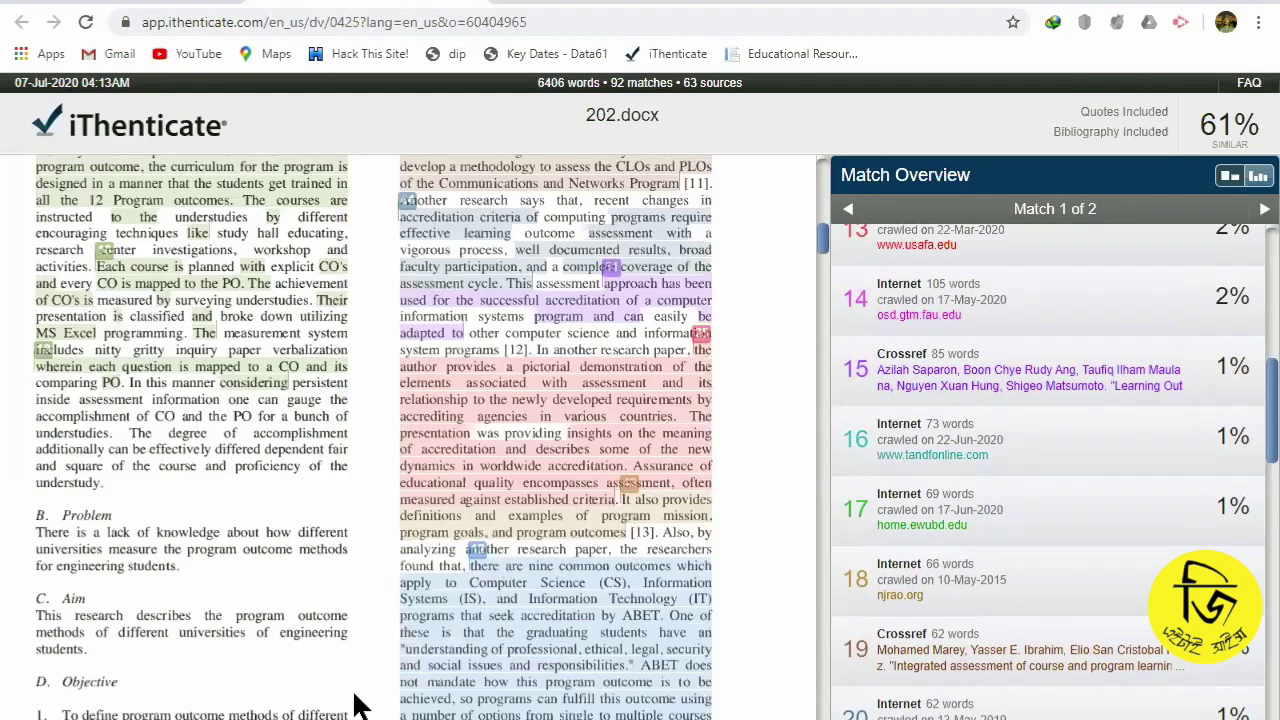
scroll(375, 702, "down", 3)
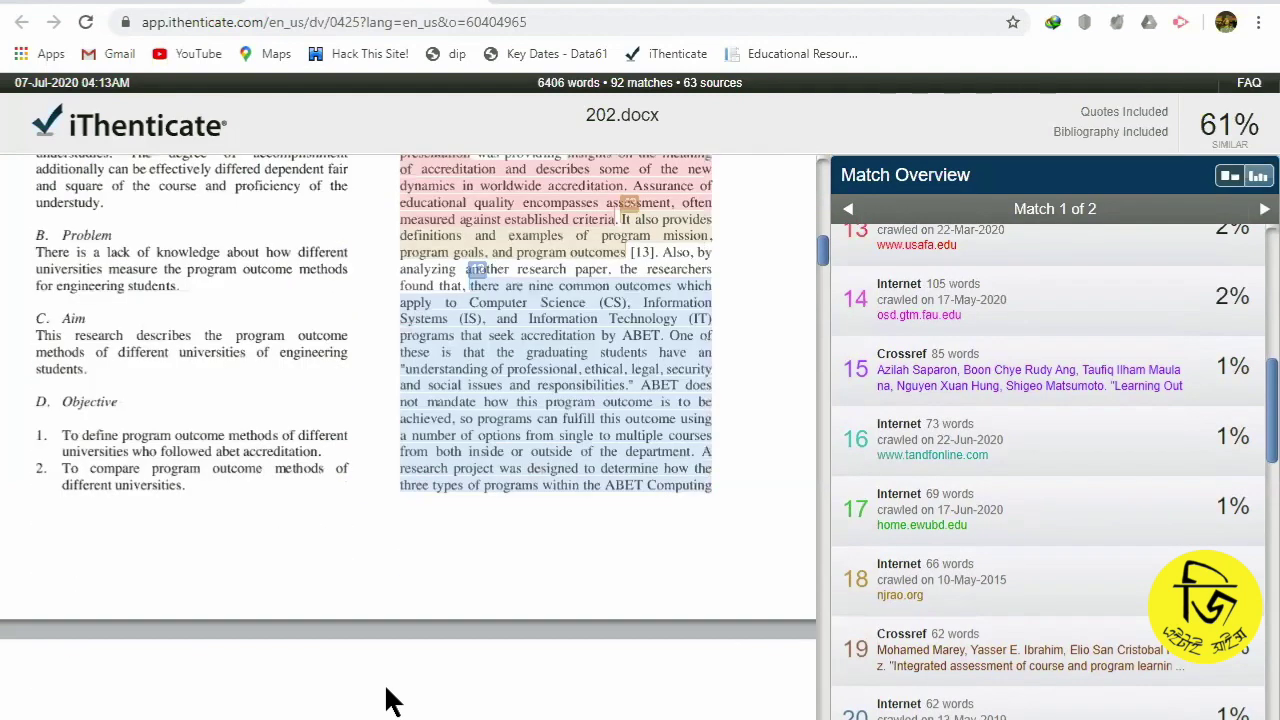
scroll(390, 700, "down", 4)
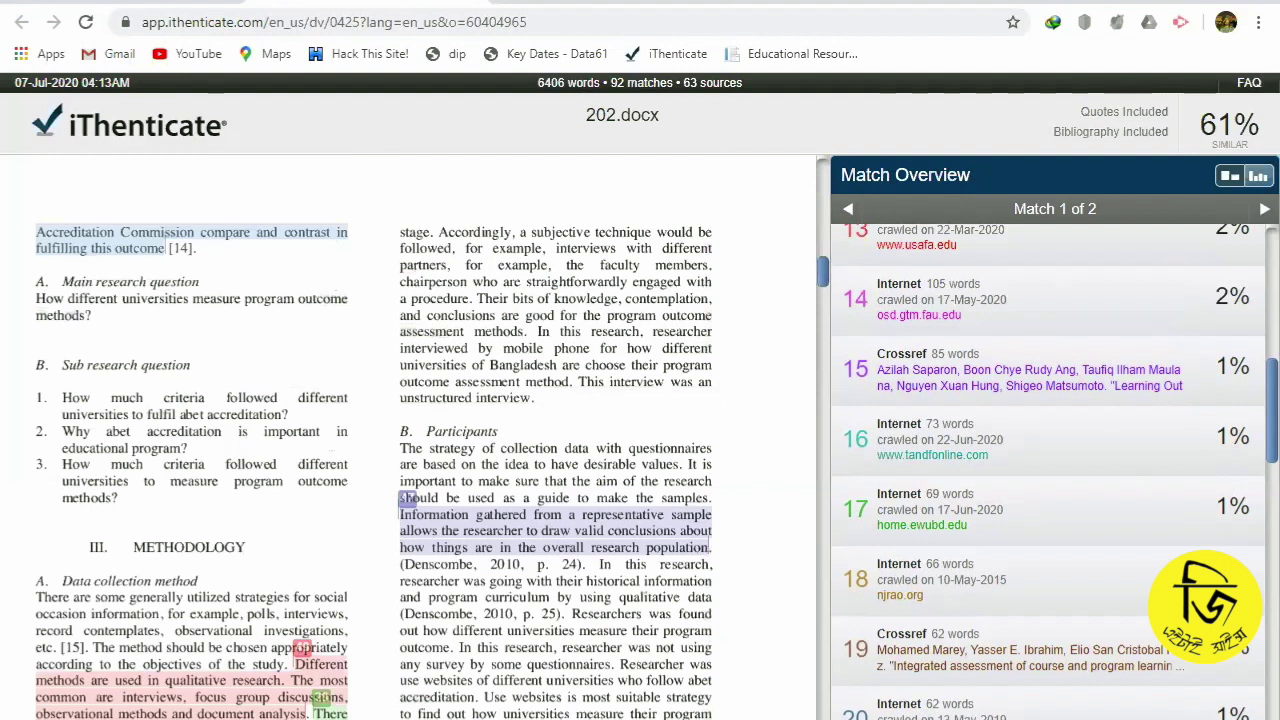
scroll(165, 236, "down", 5)
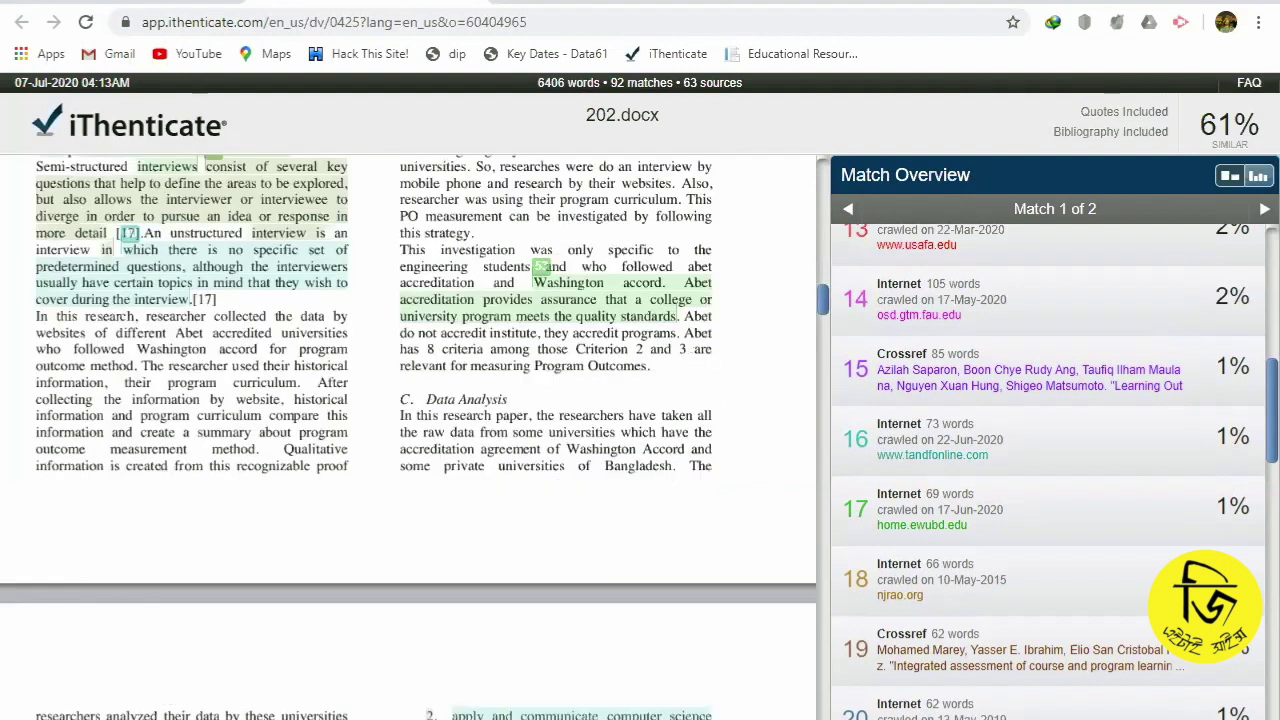
scroll(408, 437, "down", 4)
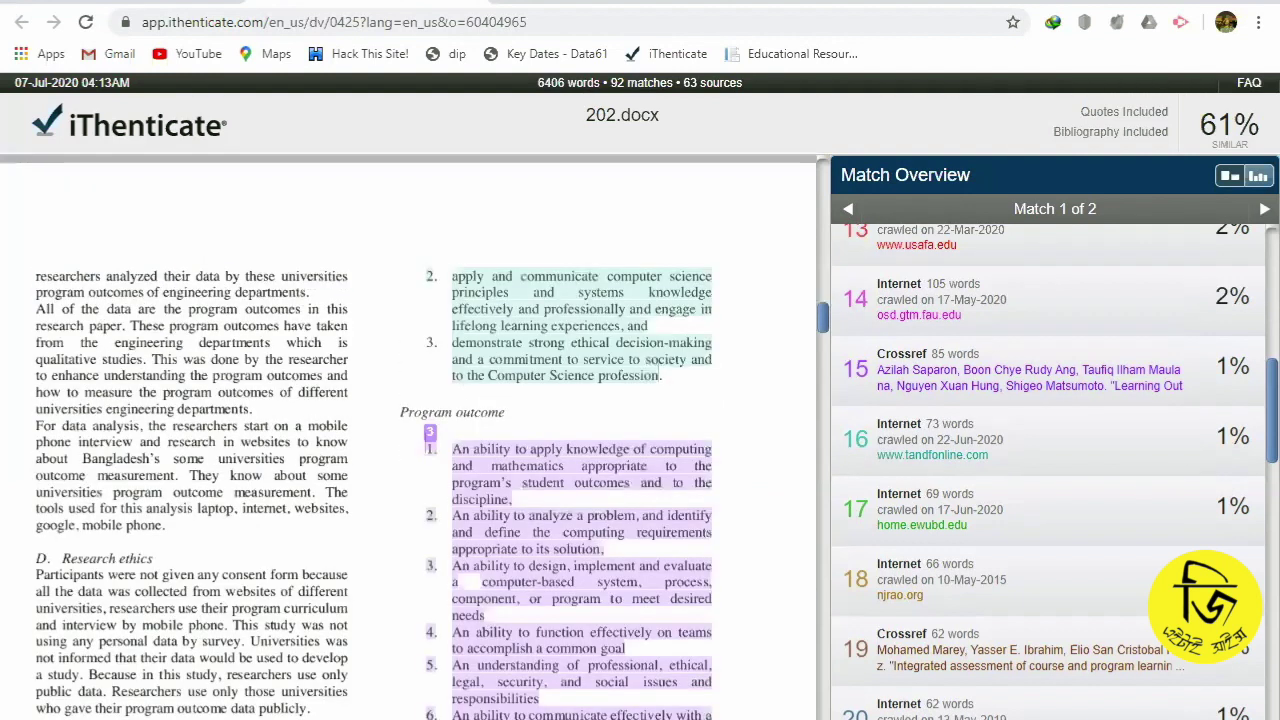
scroll(408, 437, "down", 2)
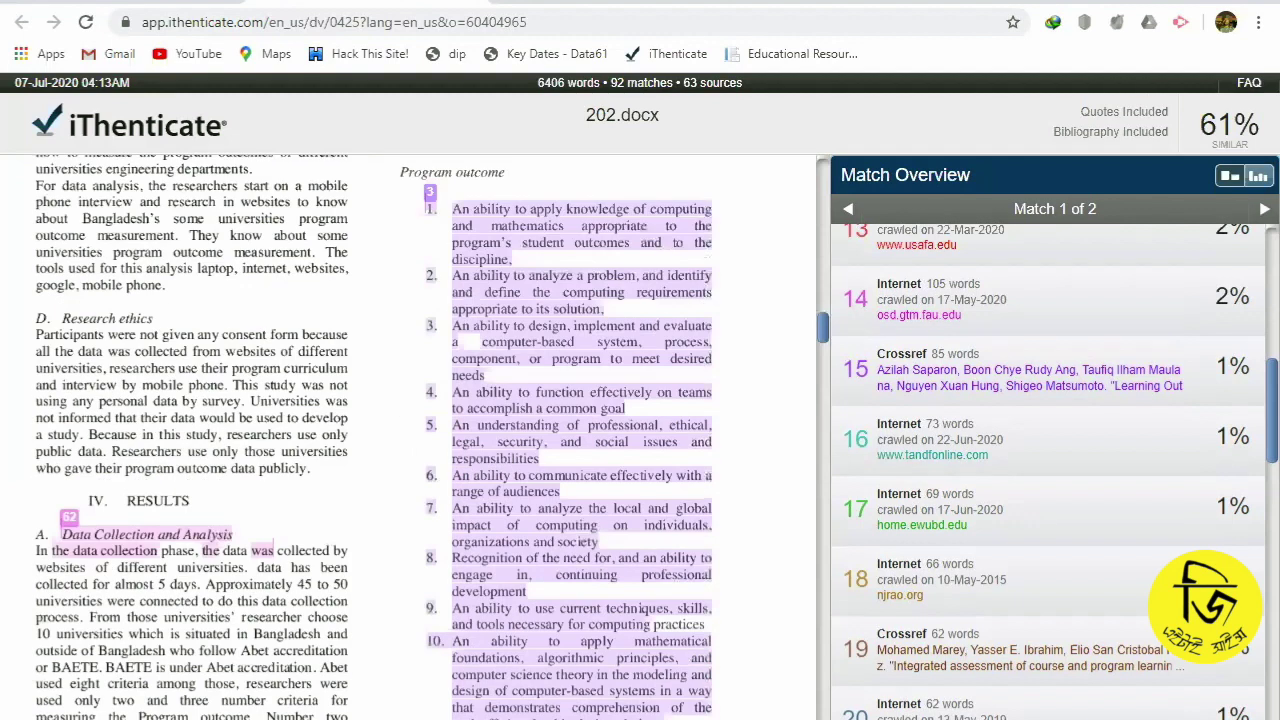
scroll(449, 300, "up", 1)
scroll(449, 300, "down", 1)
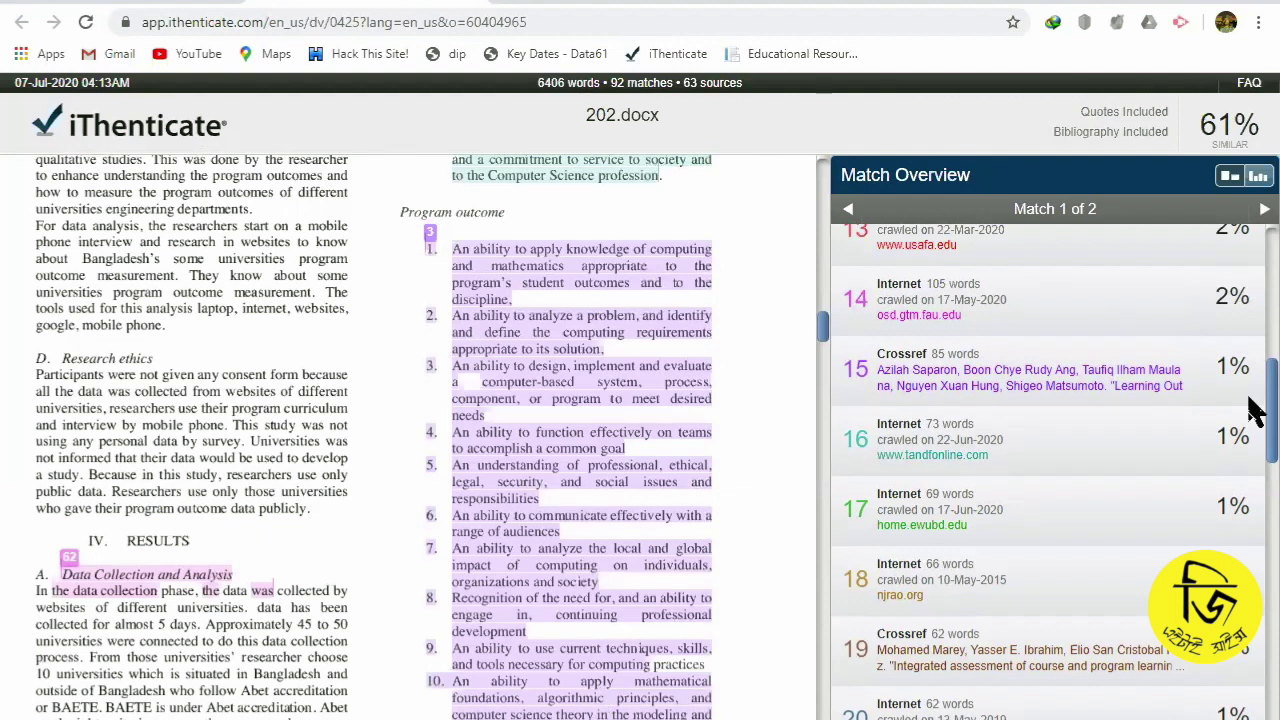
scroll(1250, 357, "up", 7)
scroll(1255, 240, "up", 2)
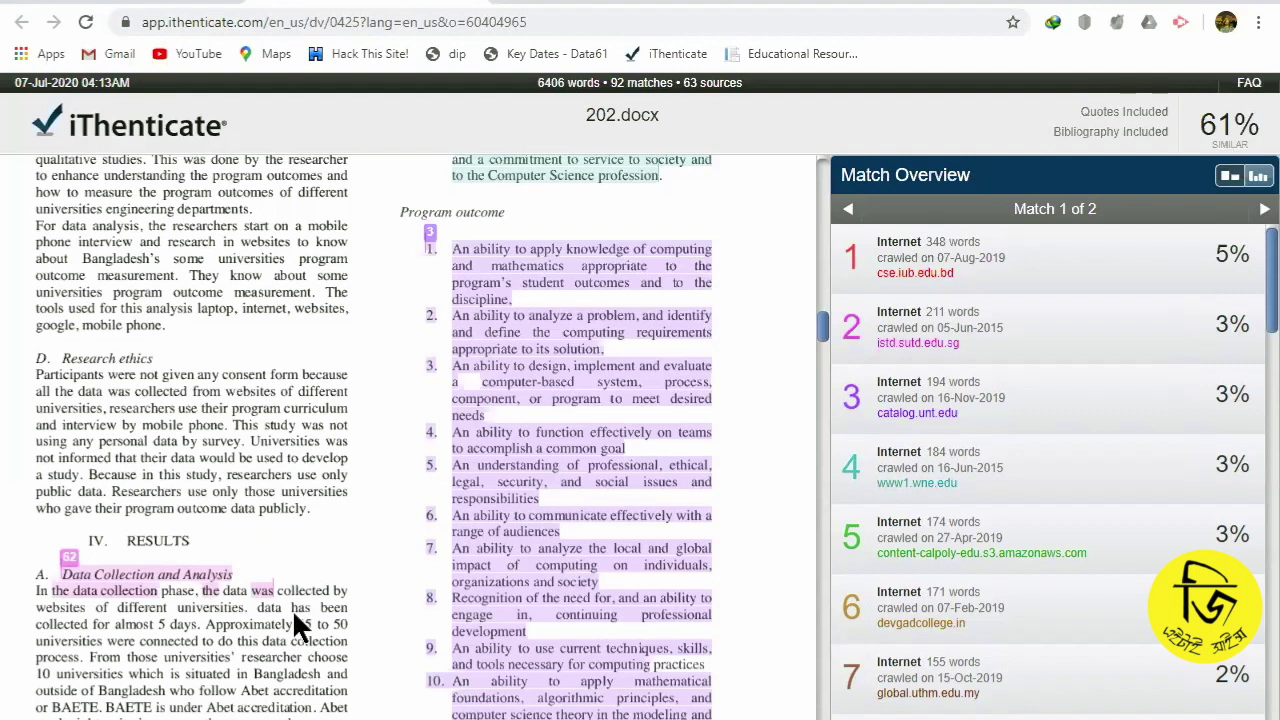
Step: Scroll to the Colorado Boulder and Bob Jones sections, then switch to the 12% 205.docx report
scroll(296, 625, "down", 10)
scroll(293, 618, "down", 5)
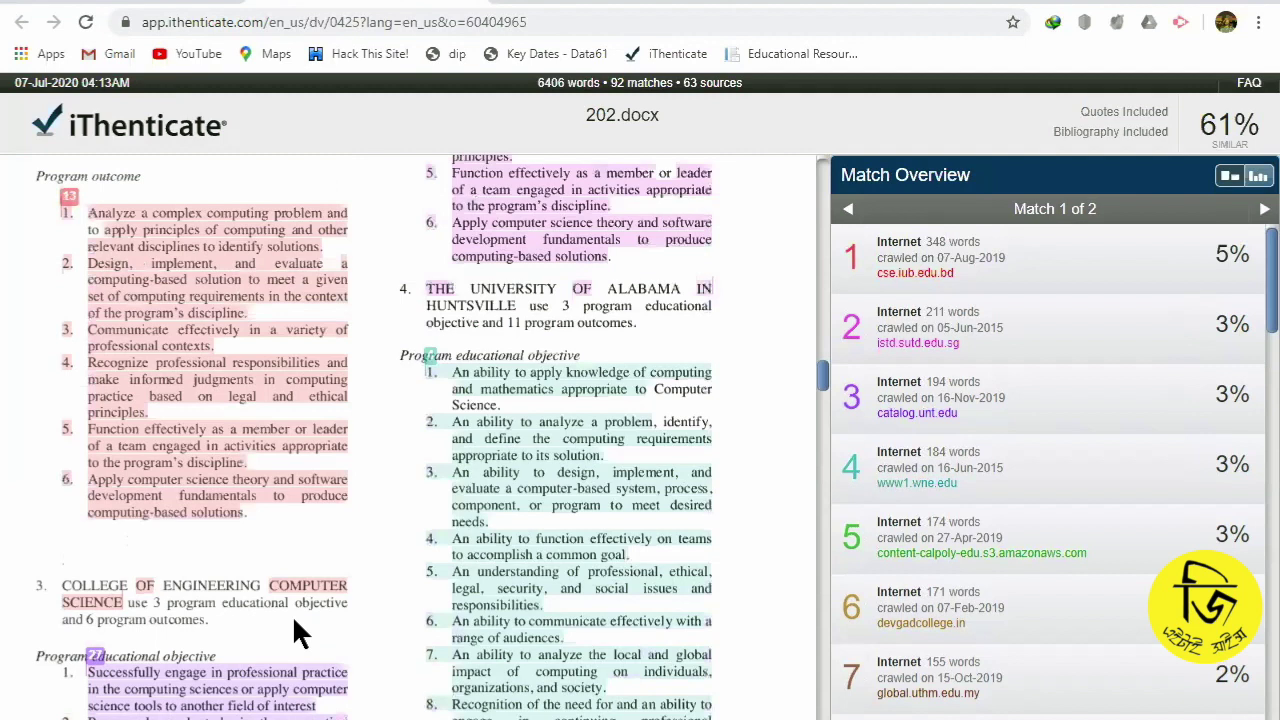
scroll(313, 678, "down", 8)
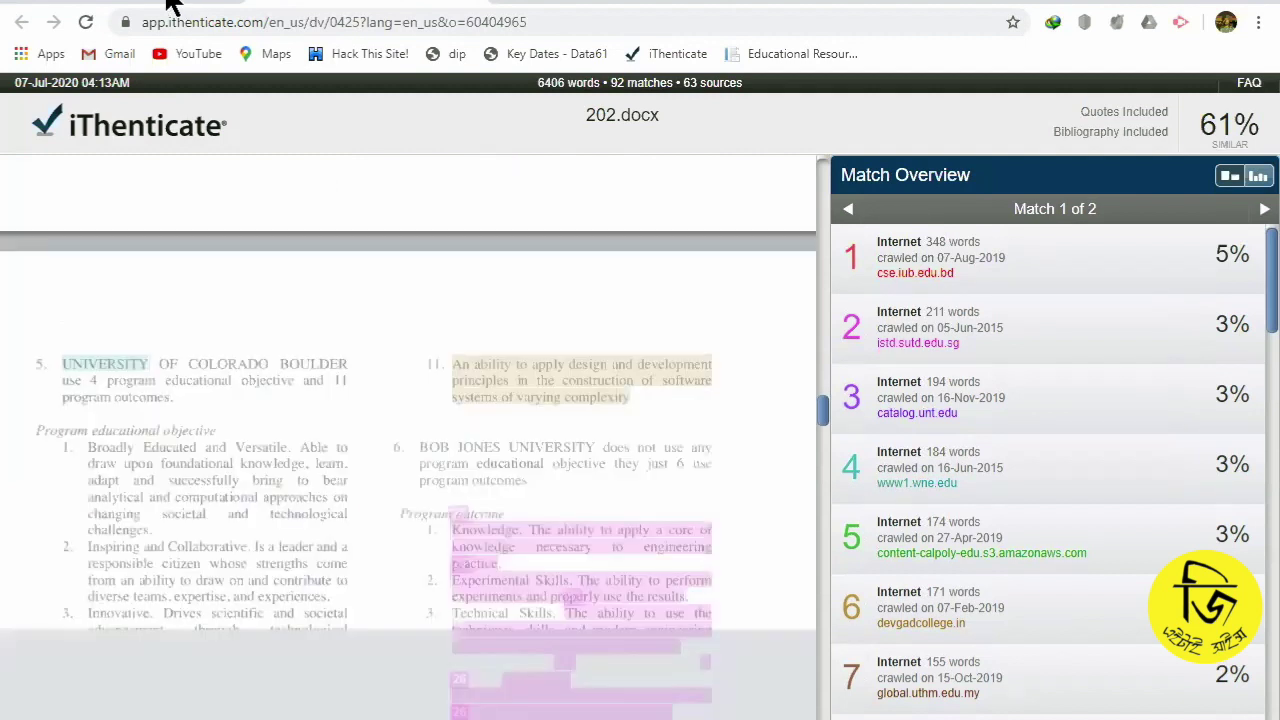
key("ctrl+w")
left_click(737, 390)
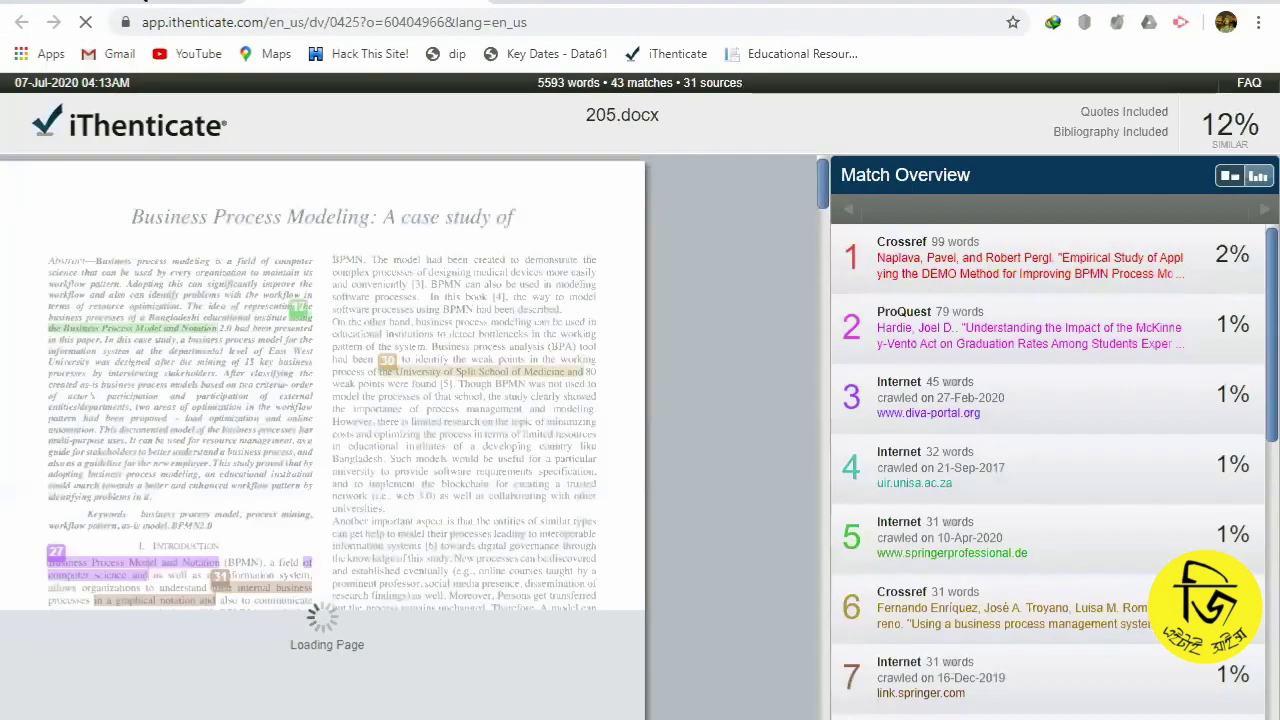
key("ctrl+w")
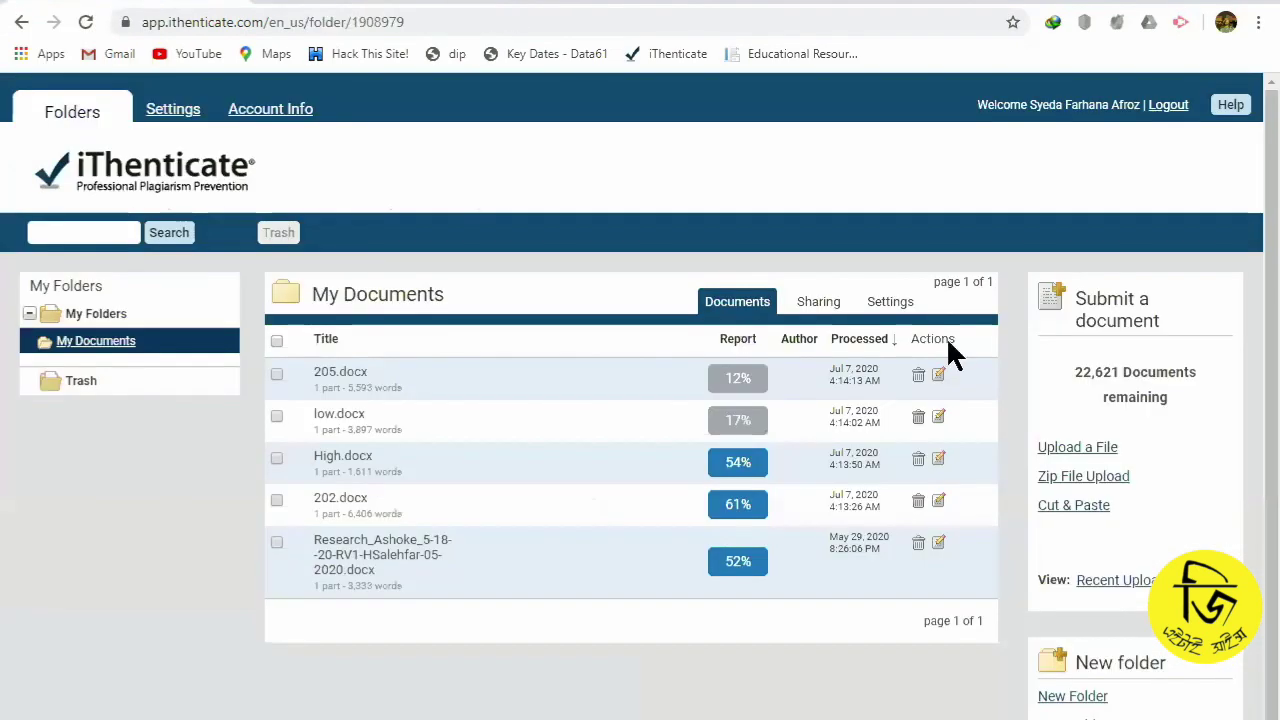
key("ctrl+Tab")
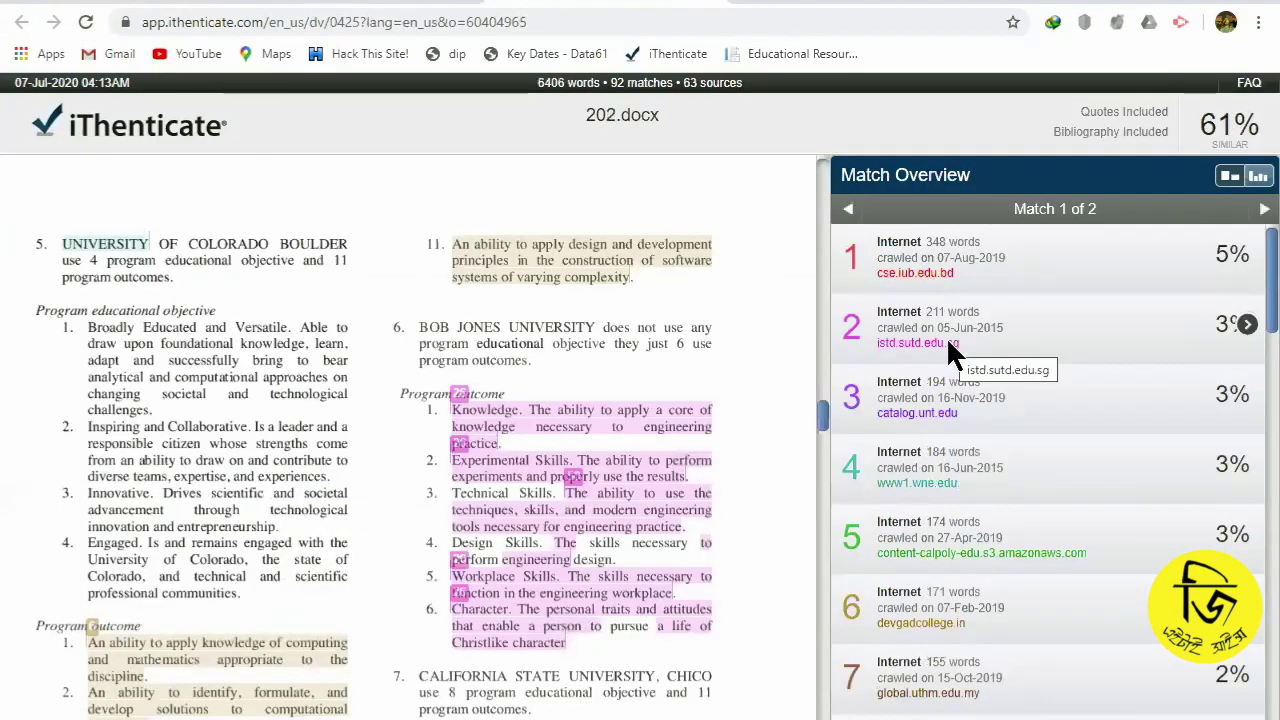
mouse_move(1255, 258)
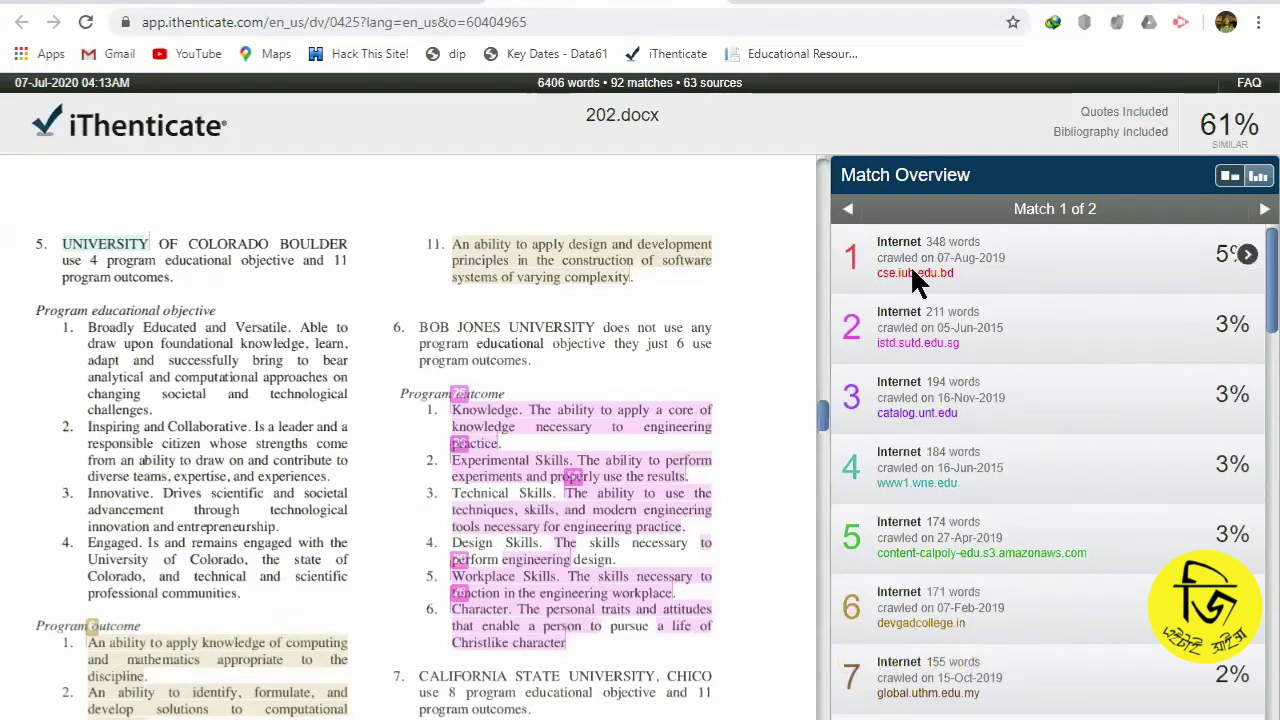
Step: Break down the top 5% cse.iub.edu.bd source, then close its source-text popup
left_click(1245, 254)
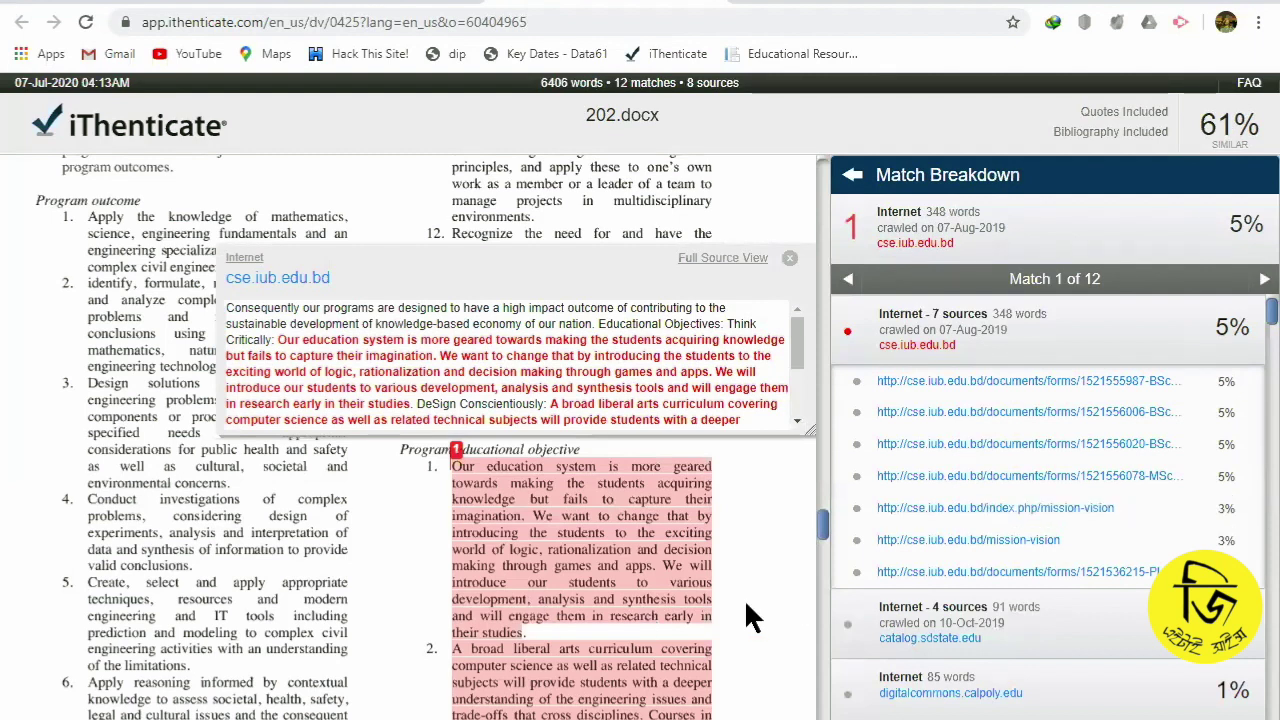
left_click(790, 258)
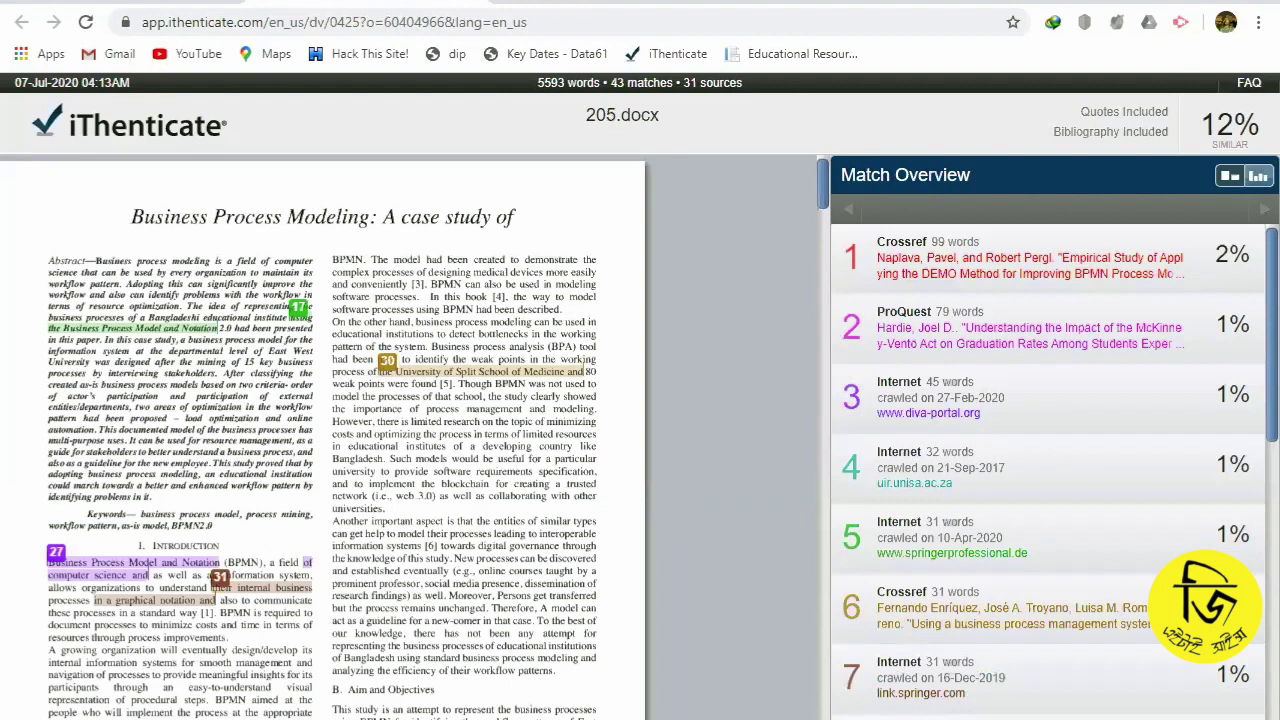
scroll(245, 678, "down", 5)
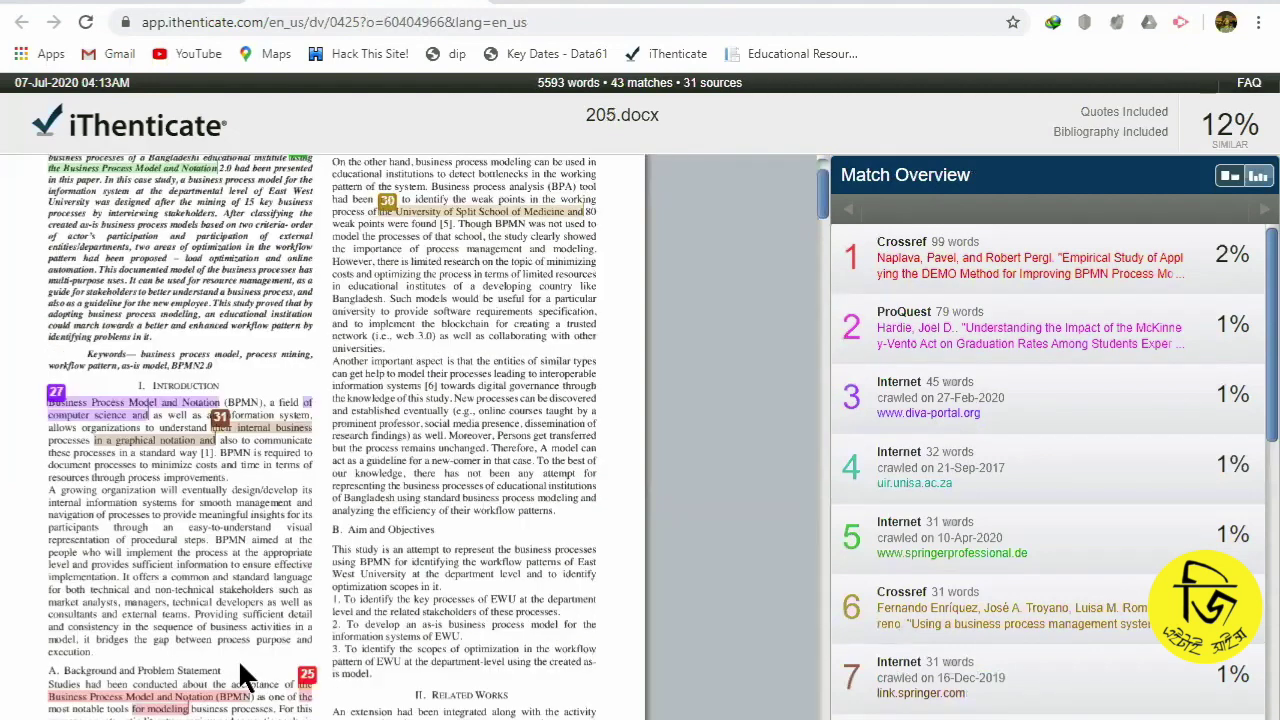
scroll(245, 678, "up", 5)
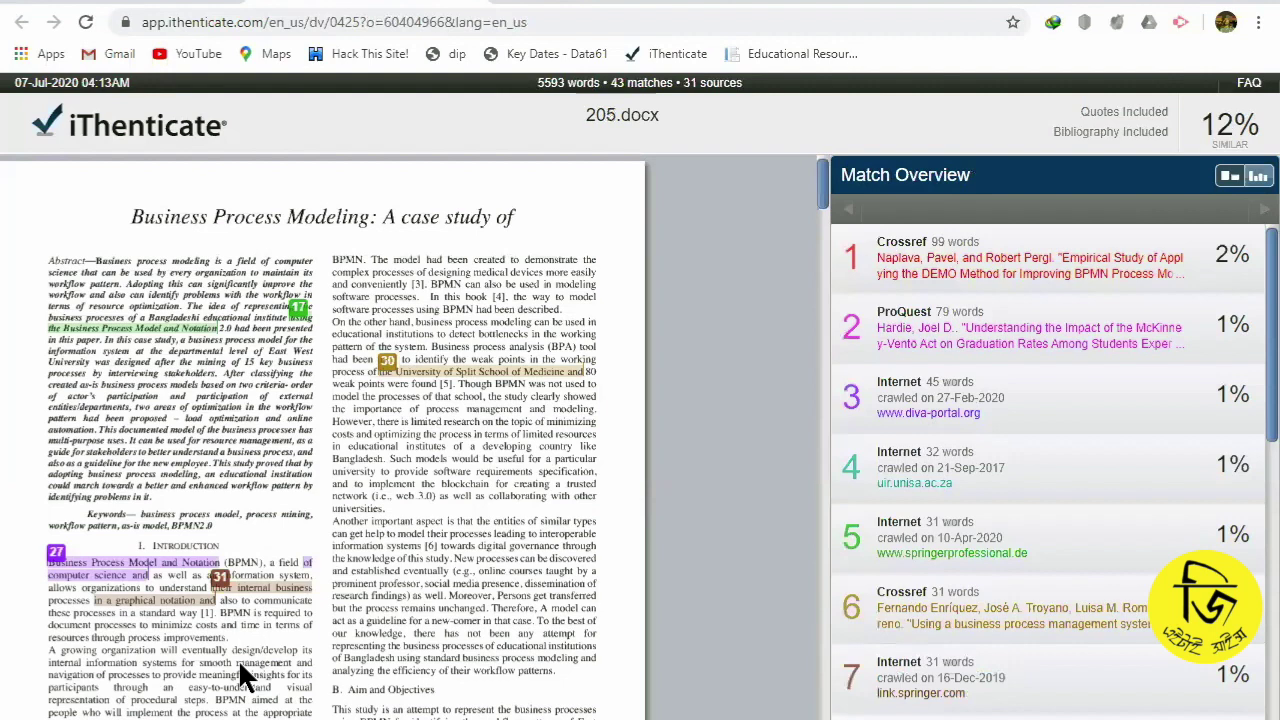
scroll(245, 678, "down", 1)
scroll(245, 678, "down", 10)
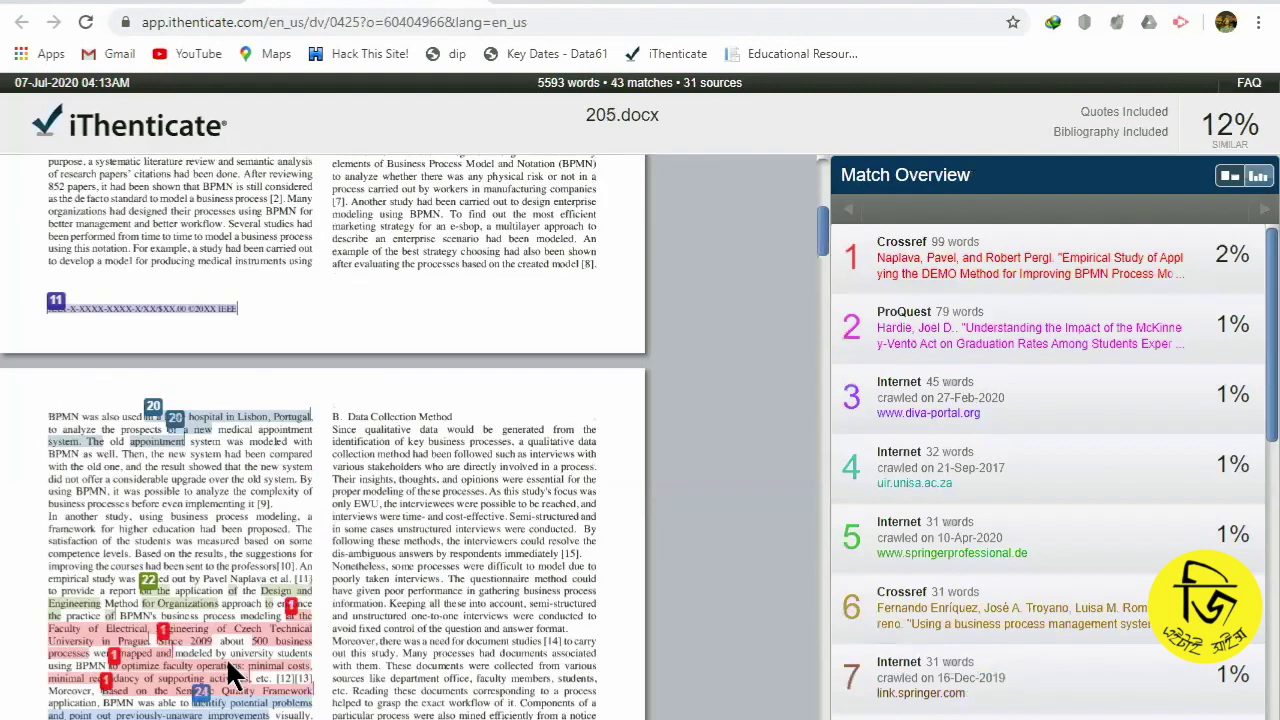
scroll(72, 476, "up", 3)
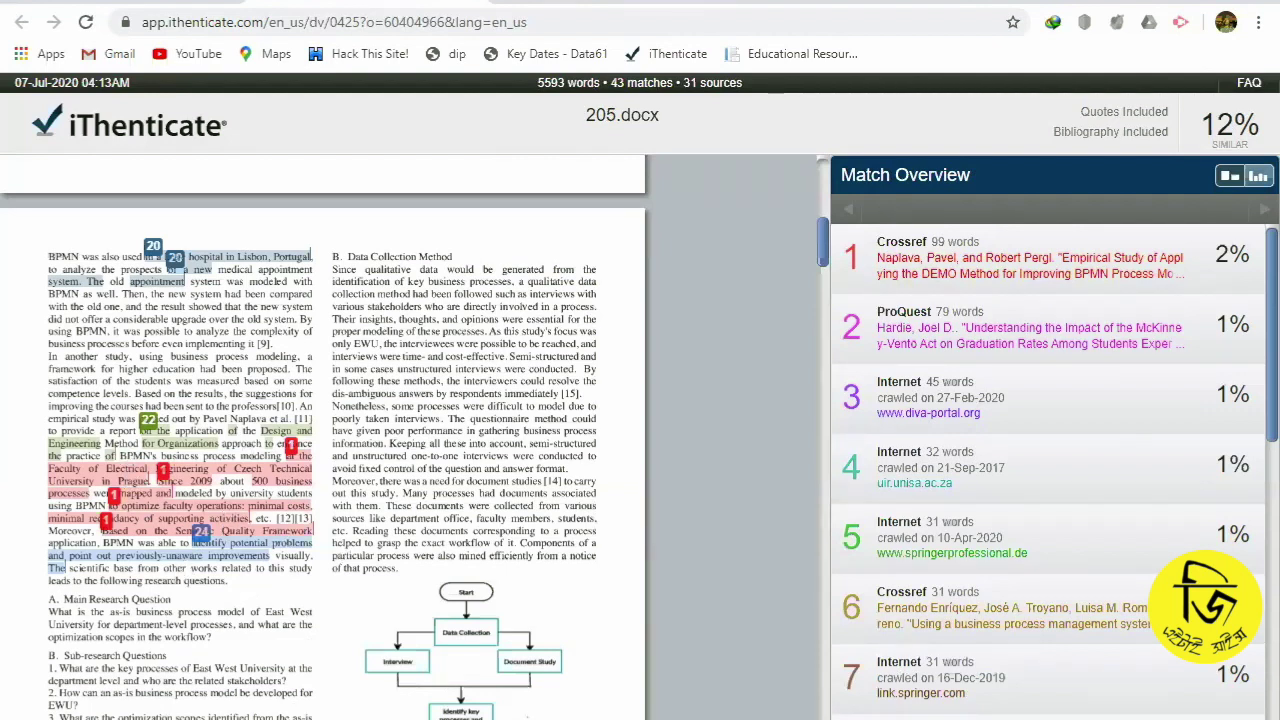
scroll(322, 450, "up", 2)
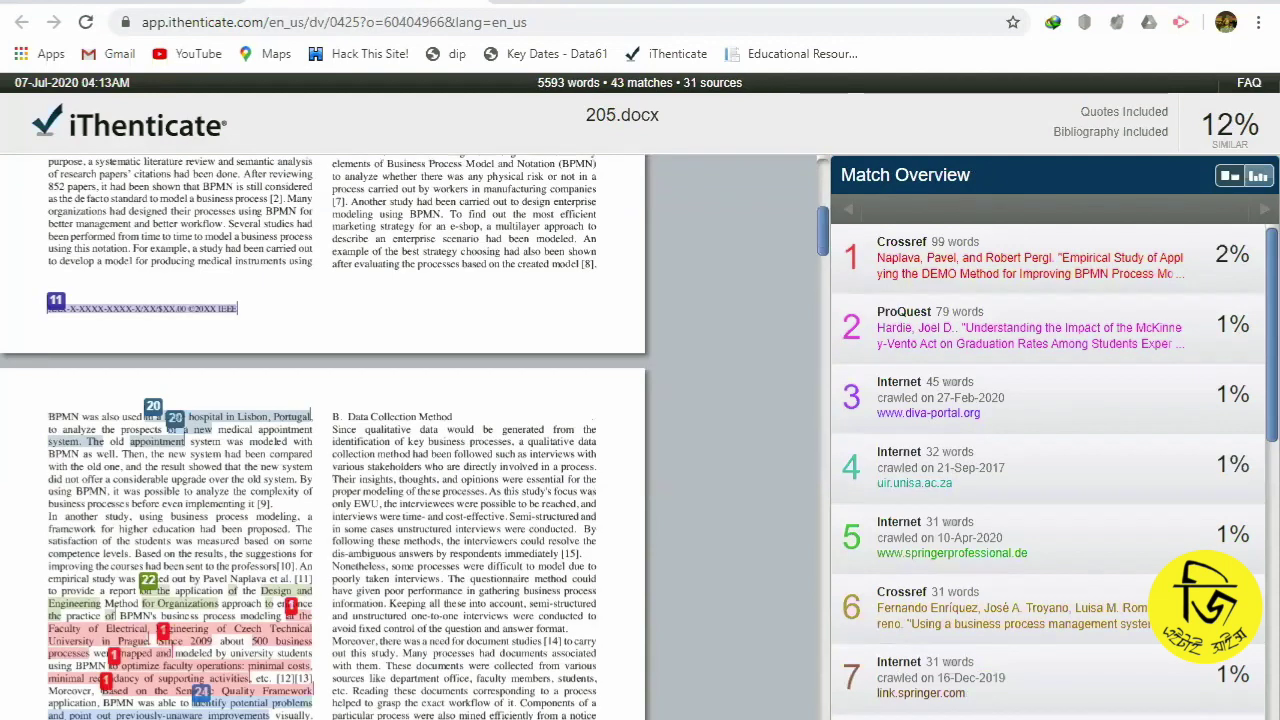
scroll(322, 440, "down", 5)
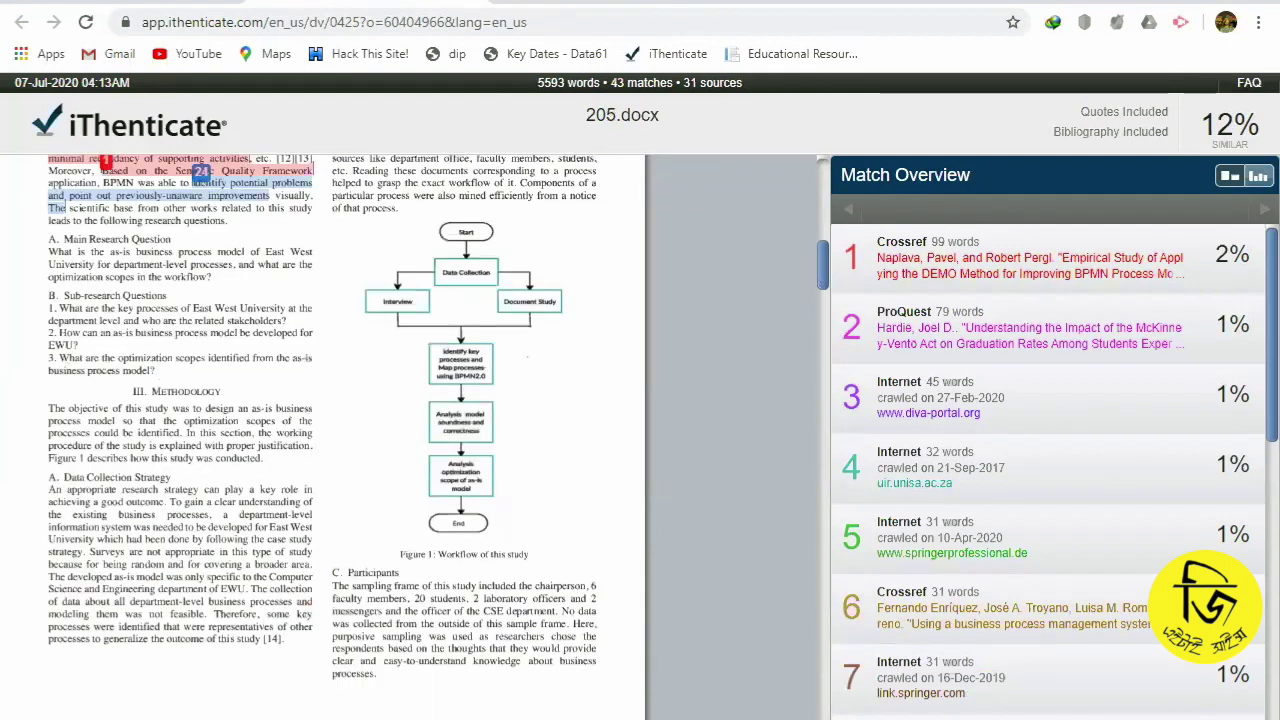
scroll(322, 440, "down", 5)
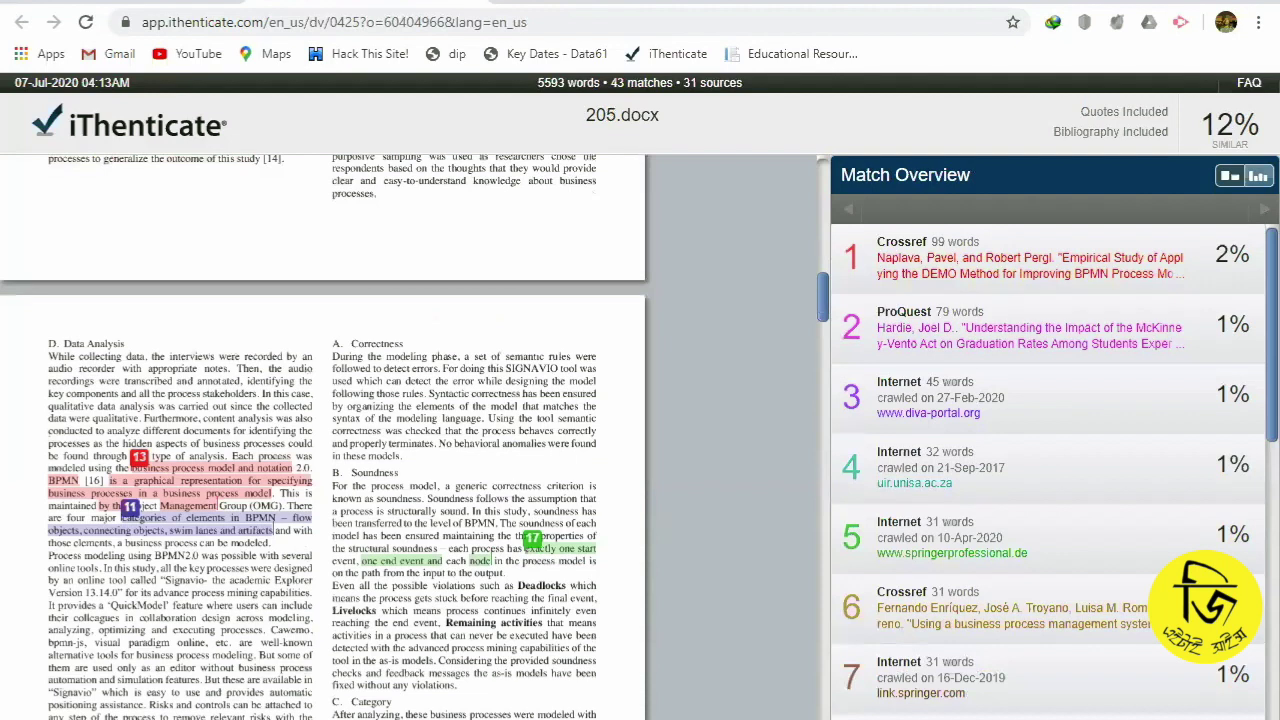
scroll(322, 440, "down", 2)
scroll(322, 440, "down", 5)
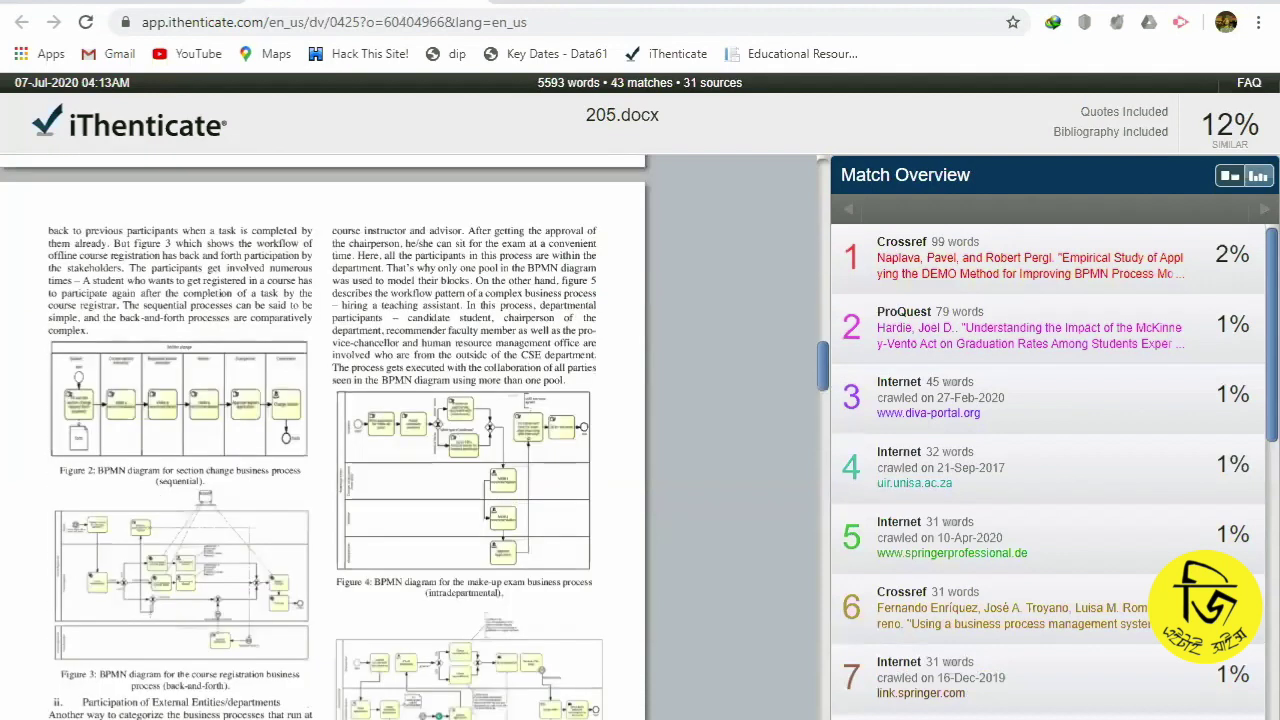
scroll(322, 440, "down", 5)
scroll(322, 440, "up", 4)
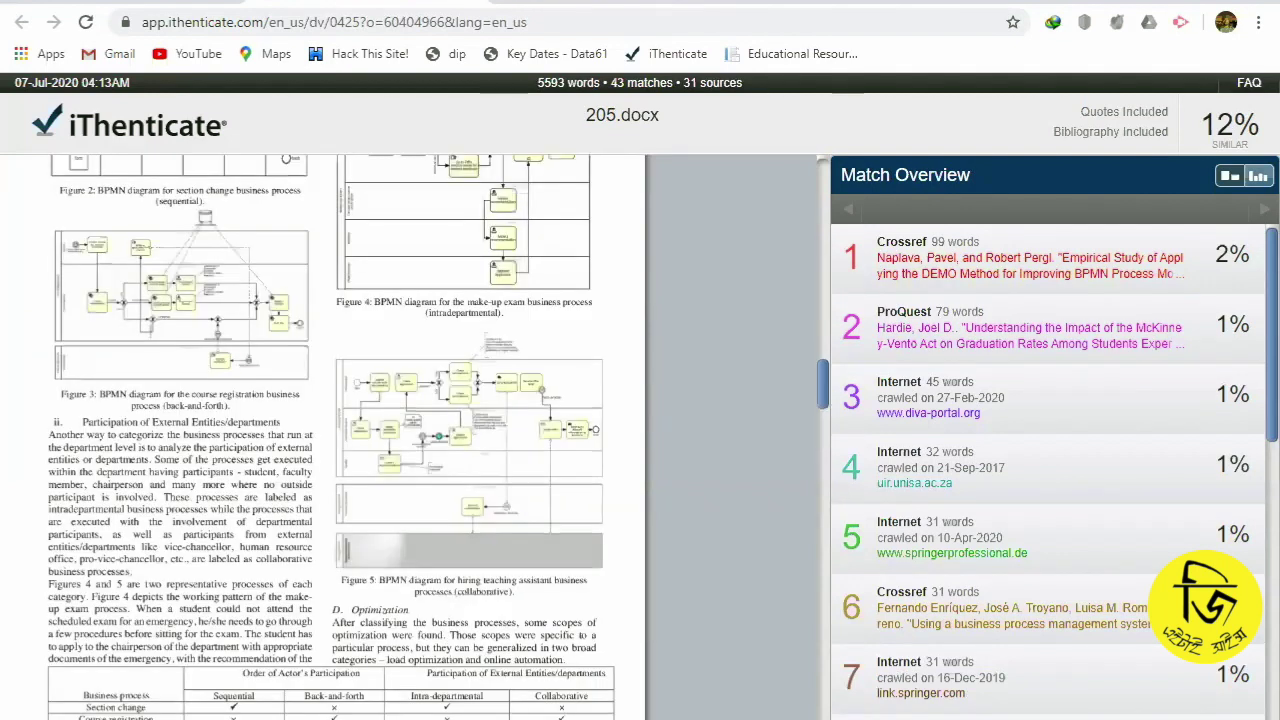
scroll(322, 440, "down", 6)
scroll(322, 440, "up", 3)
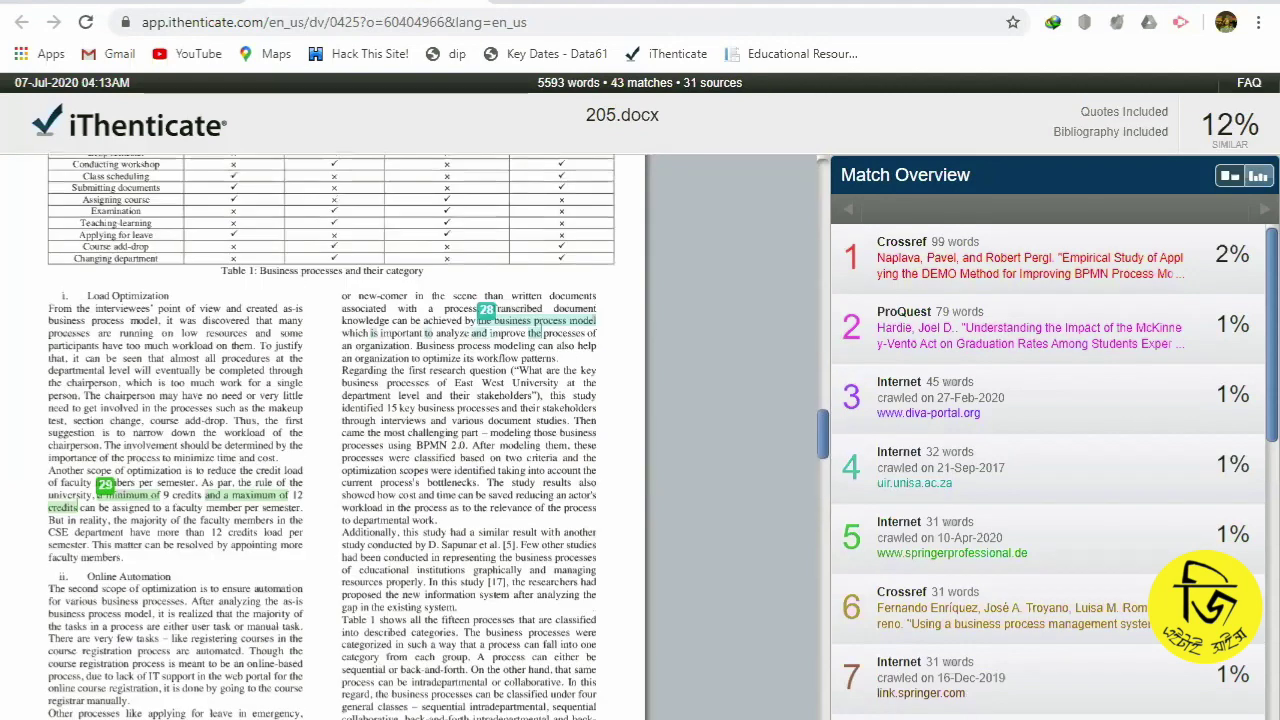
scroll(322, 440, "down", 2)
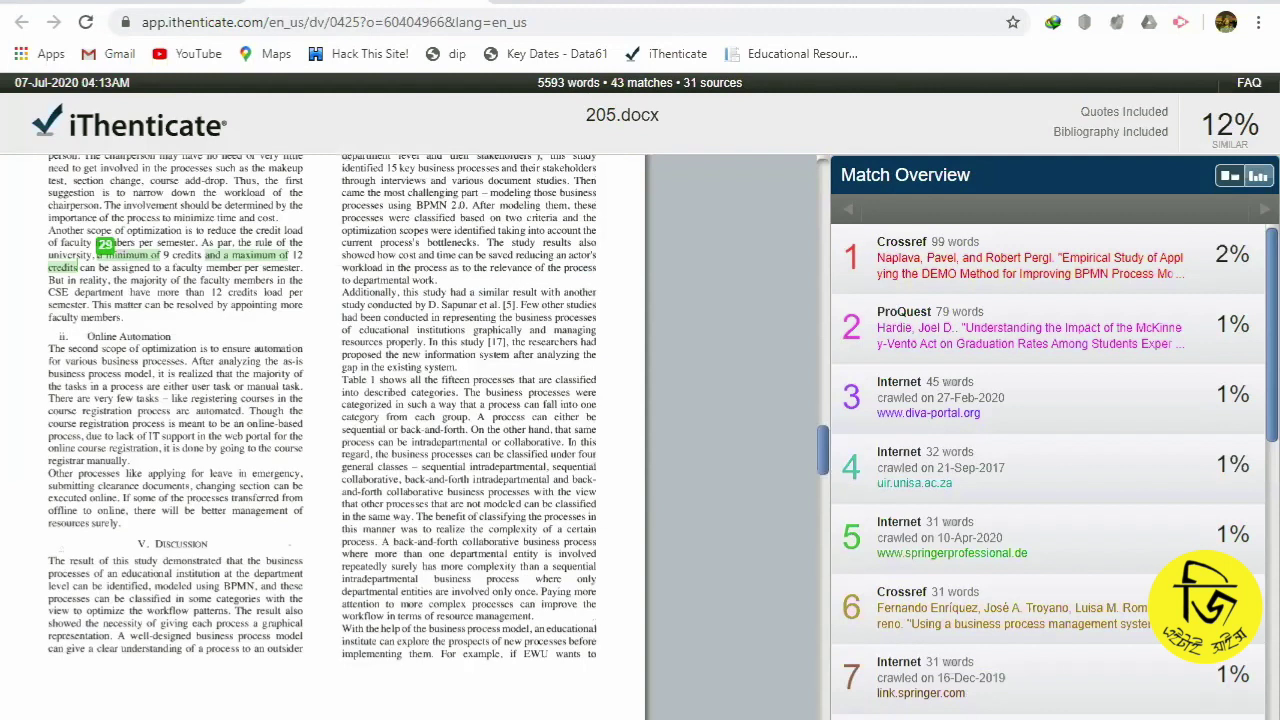
scroll(322, 440, "down", 1)
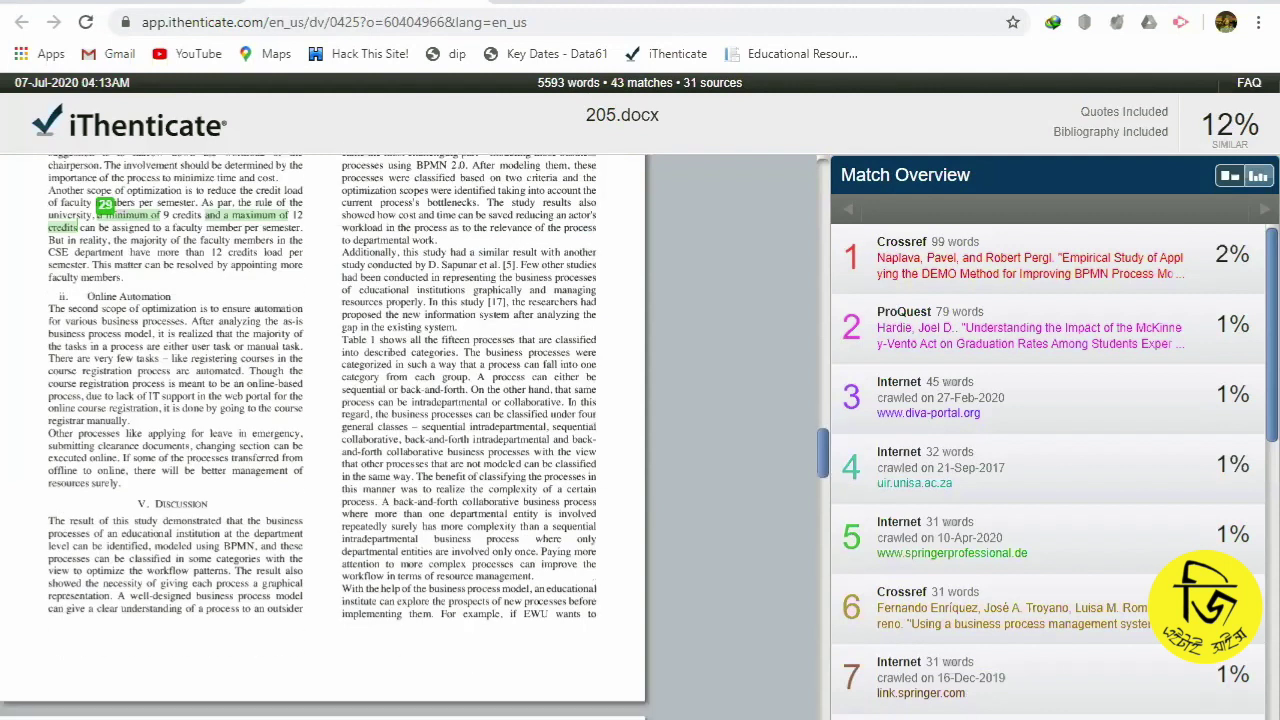
scroll(380, 707, "down", 2)
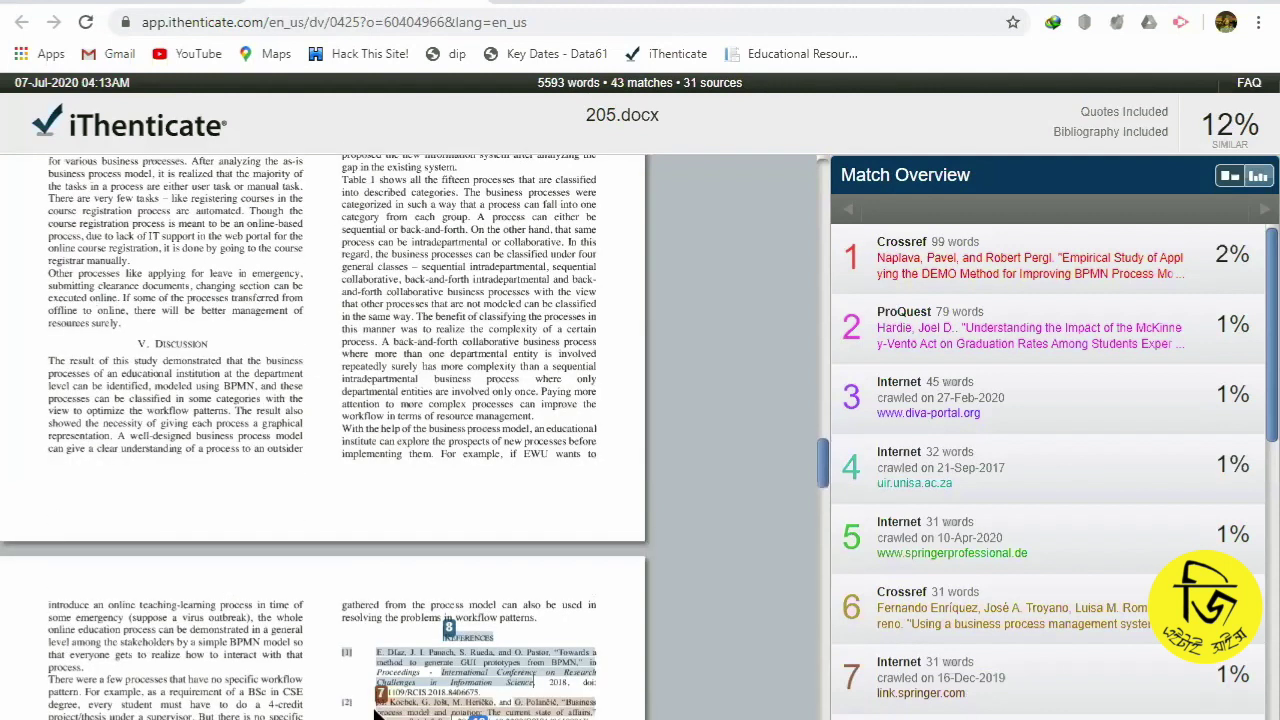
scroll(380, 707, "down", 5)
scroll(376, 710, "down", 3)
scroll(420, 400, "up", 3)
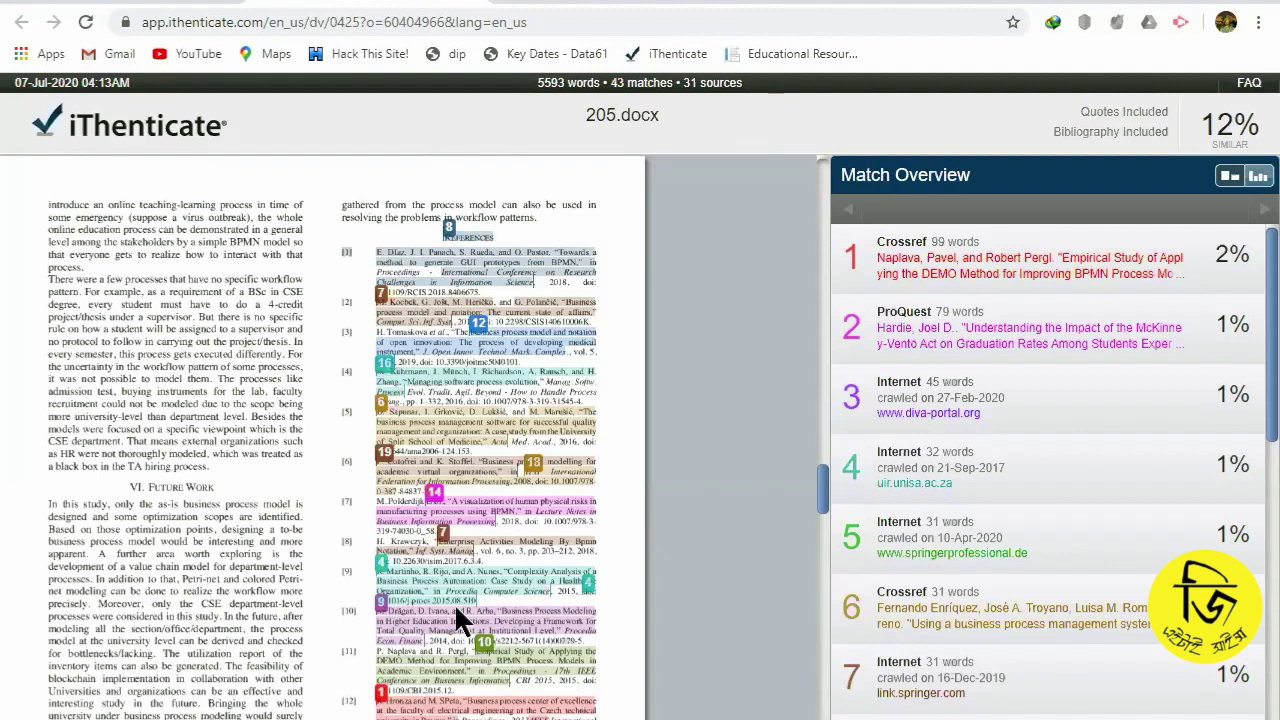
scroll(320, 440, "down", 3)
scroll(320, 440, "up", 3)
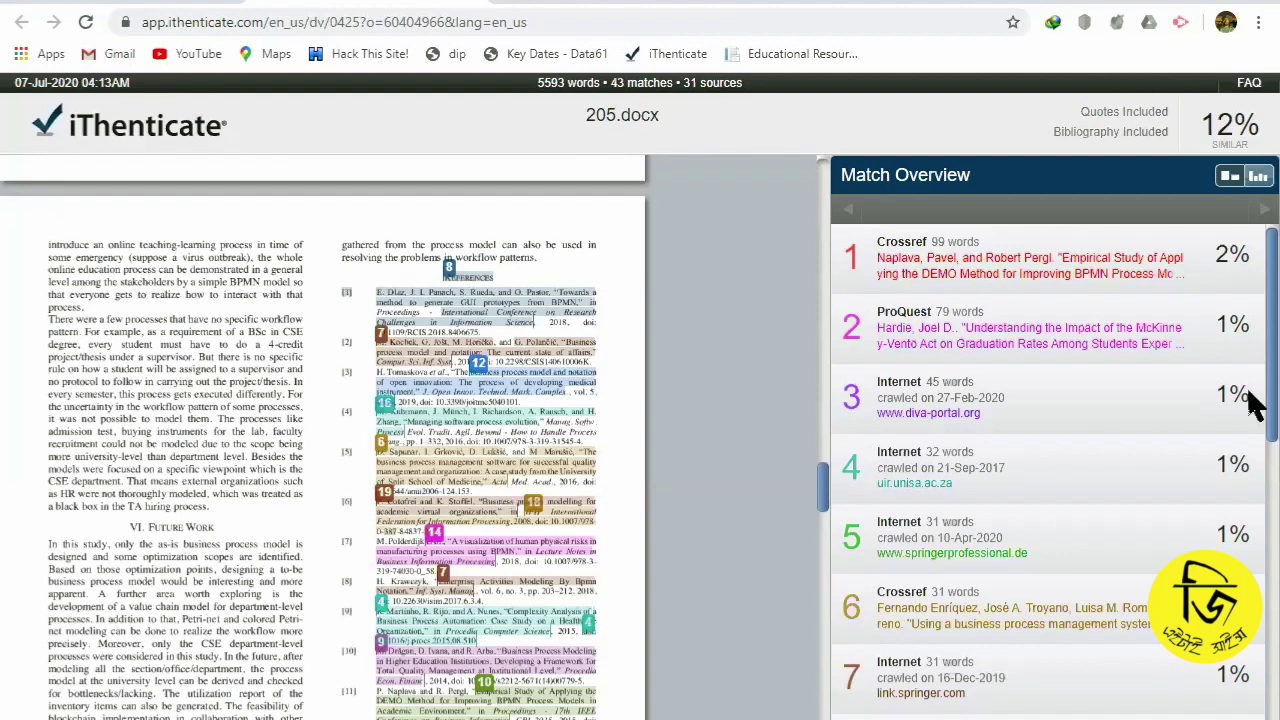
scroll(1255, 672, "down", 3)
scroll(1255, 520, "down", 12)
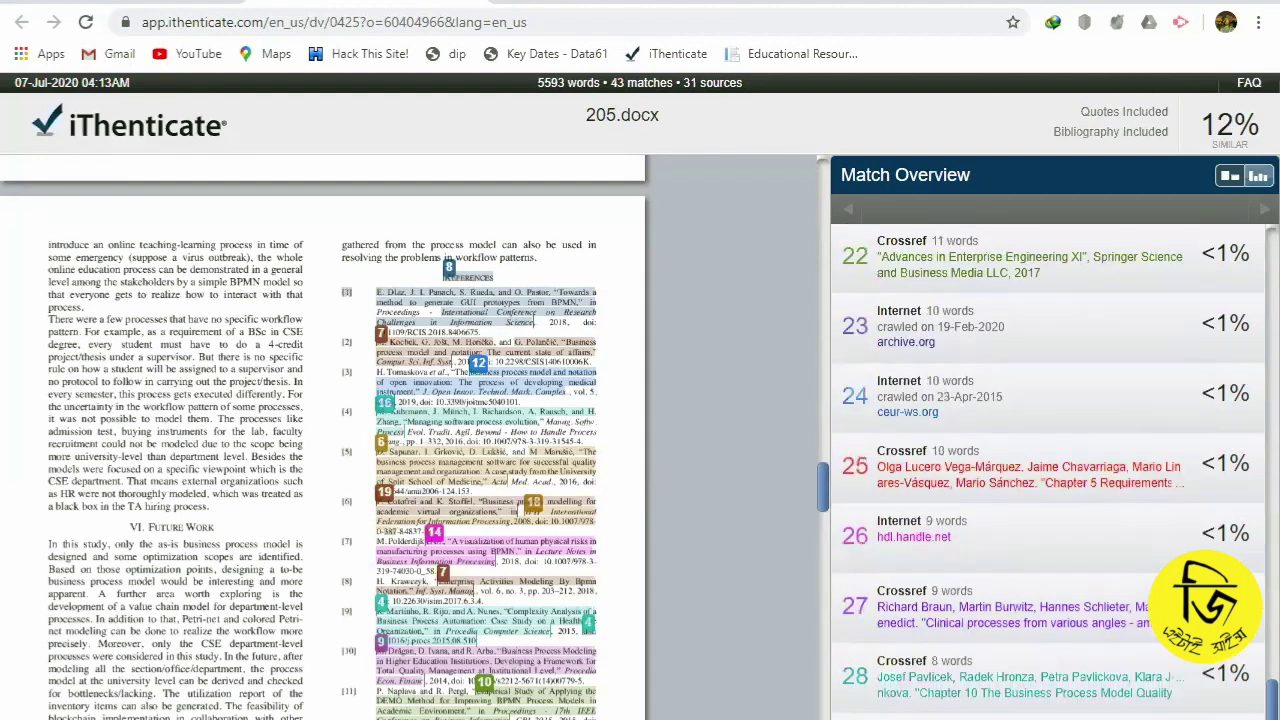
scroll(1255, 370, "up", 15)
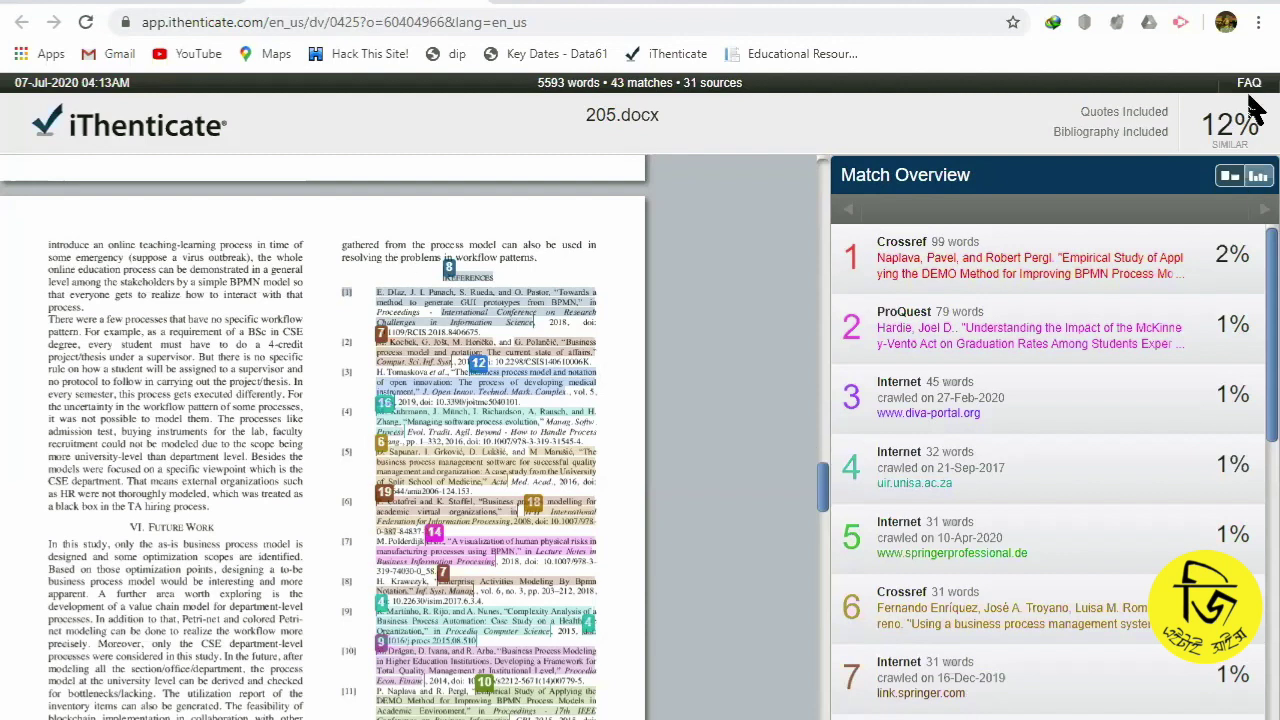
left_click_drag(825, 490, 800, 228)
scroll(800, 228, "up", 1)
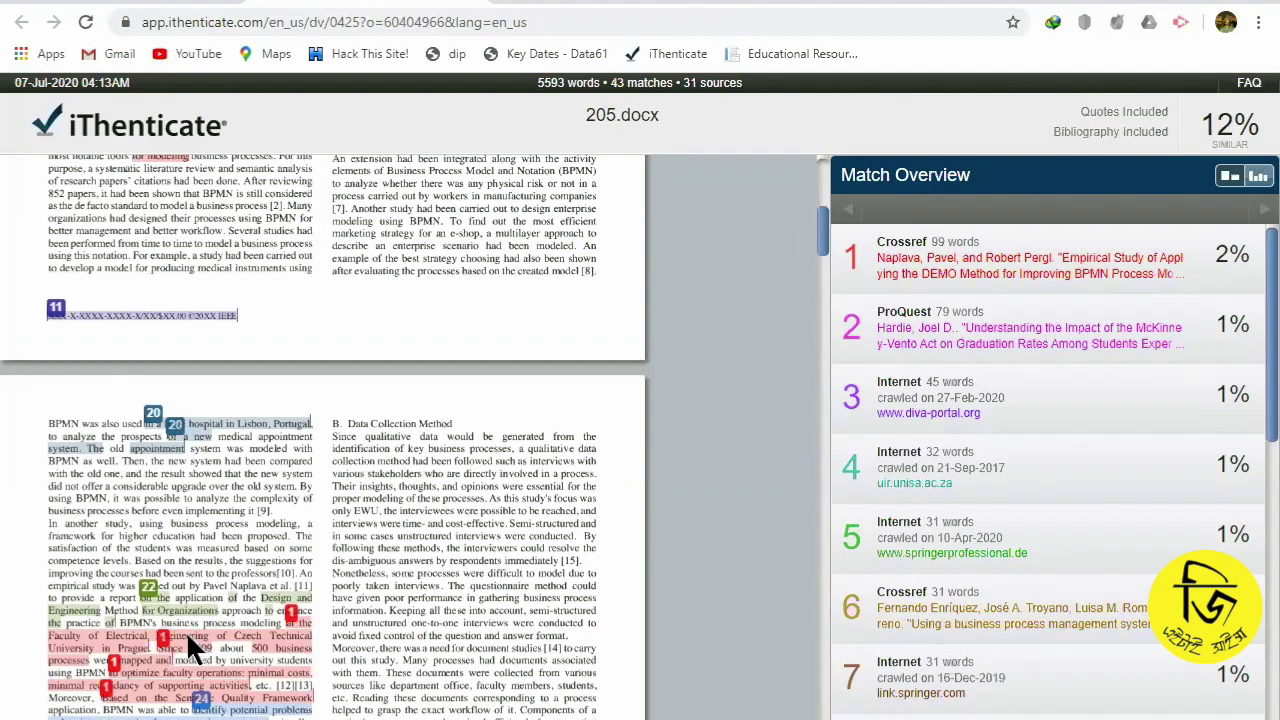
scroll(186, 638, "up", 8)
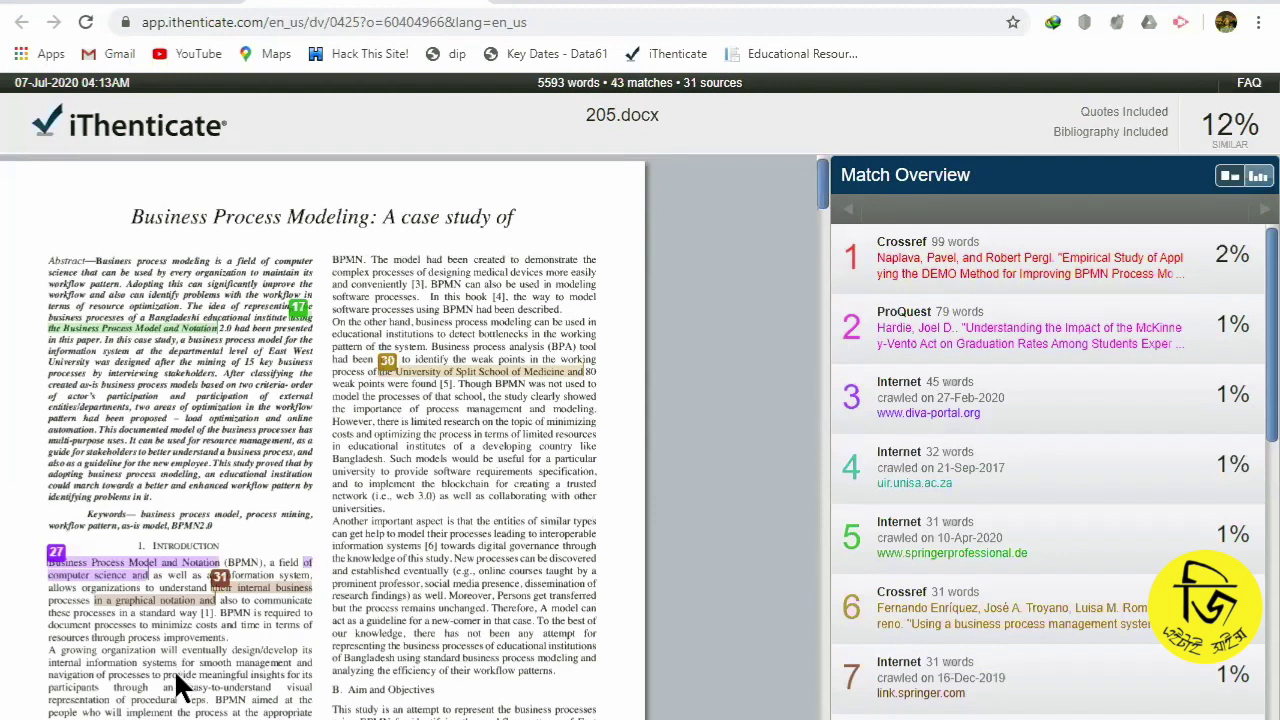
scroll(182, 688, "down", 1)
scroll(182, 688, "down", 2)
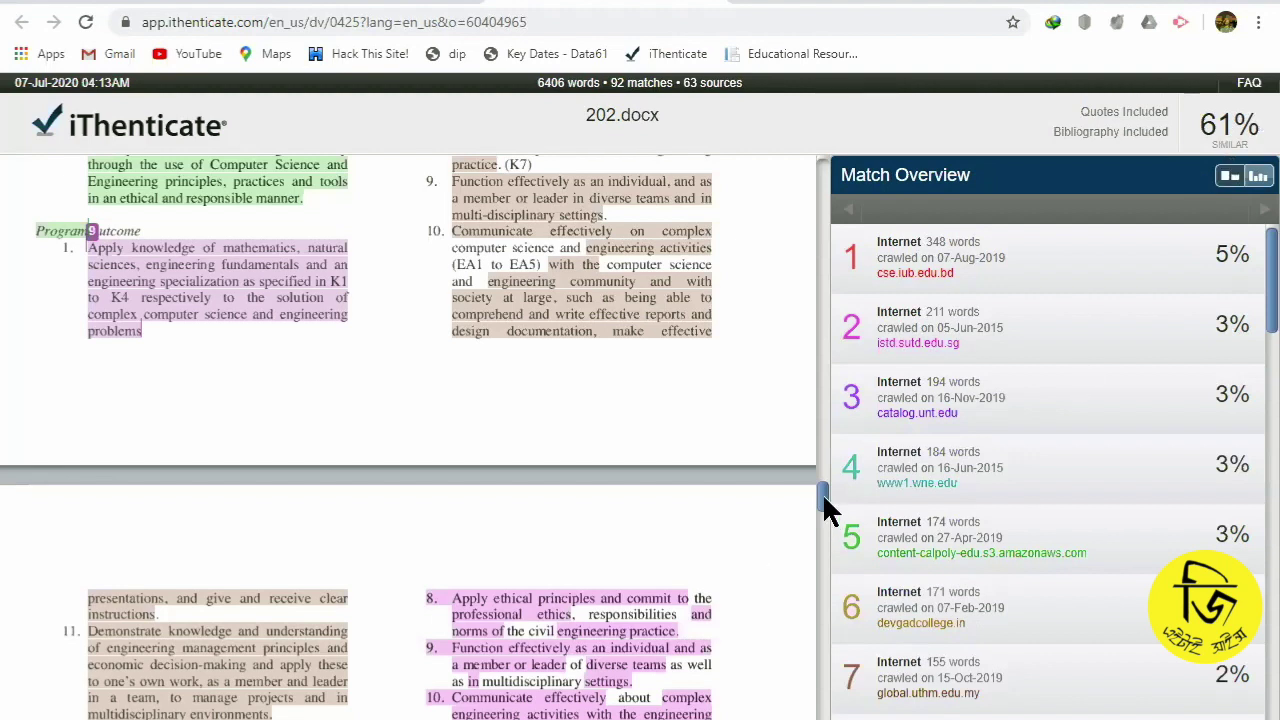
Step: Scroll the 61% 202.docx report down to its highlighted reference entries [1]–[7]
scroll(822, 500, "down", 3)
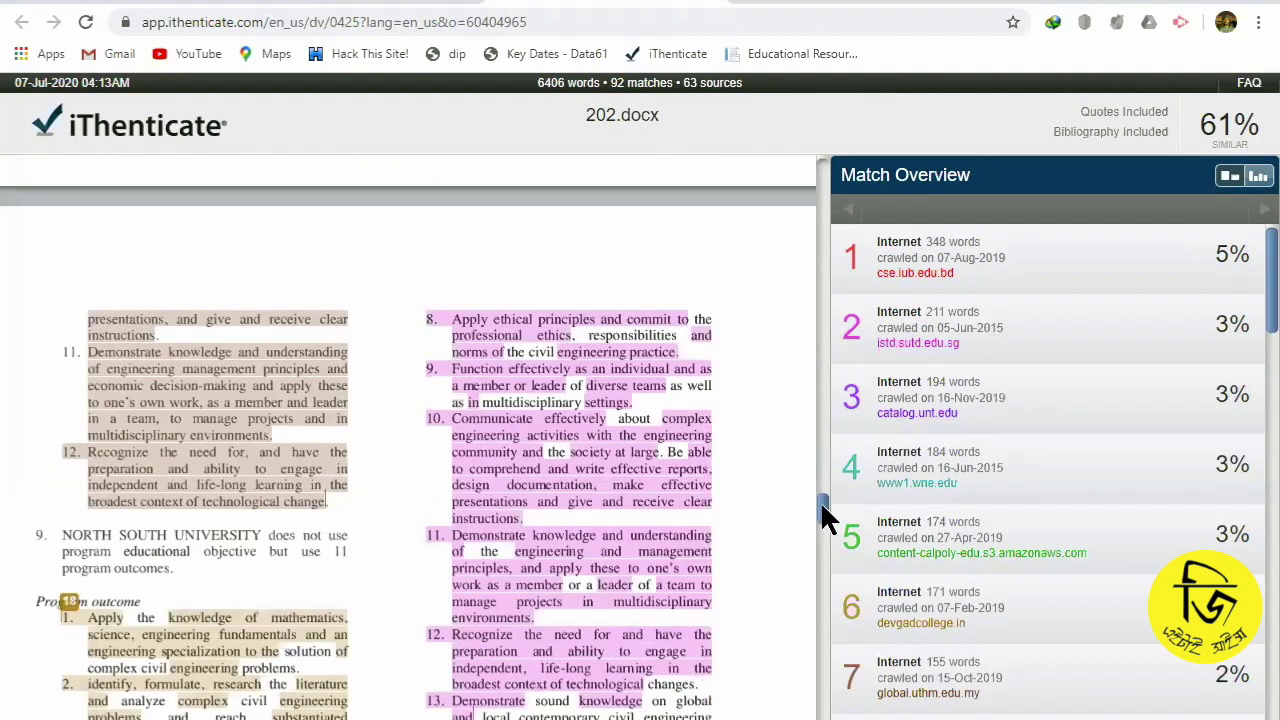
left_click_drag(820, 500, 808, 382)
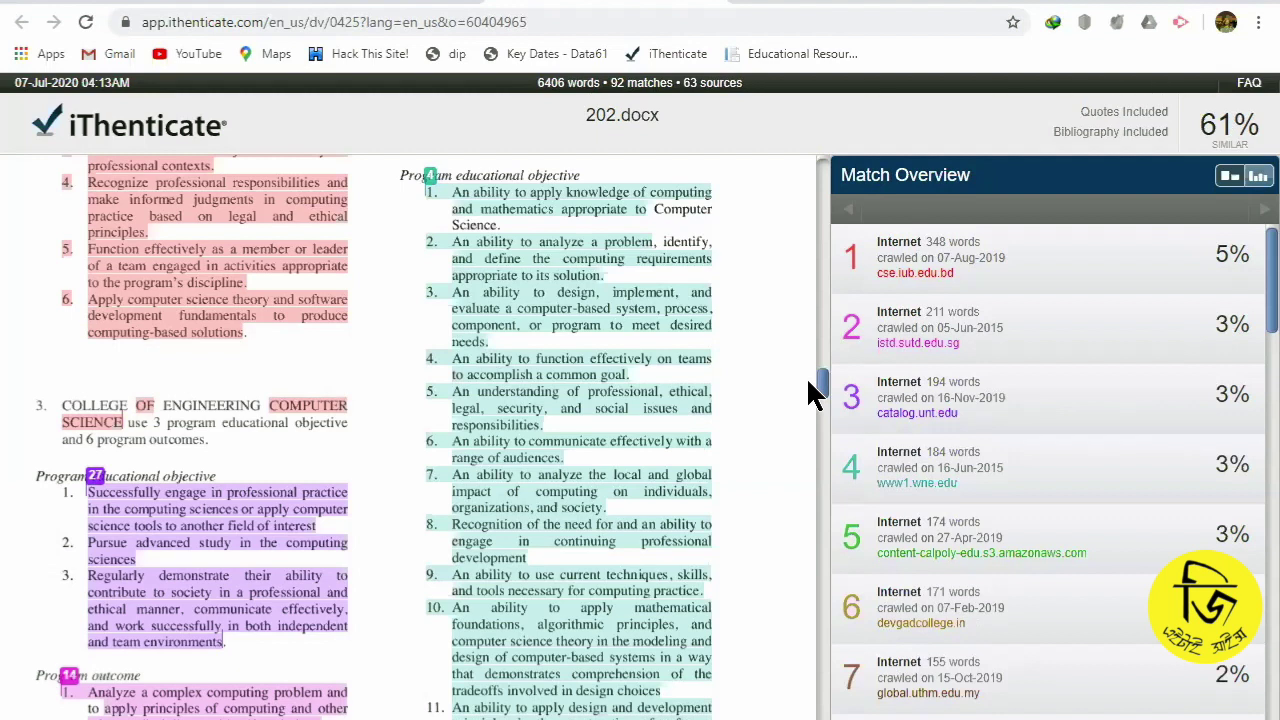
scroll(415, 437, "down", 5)
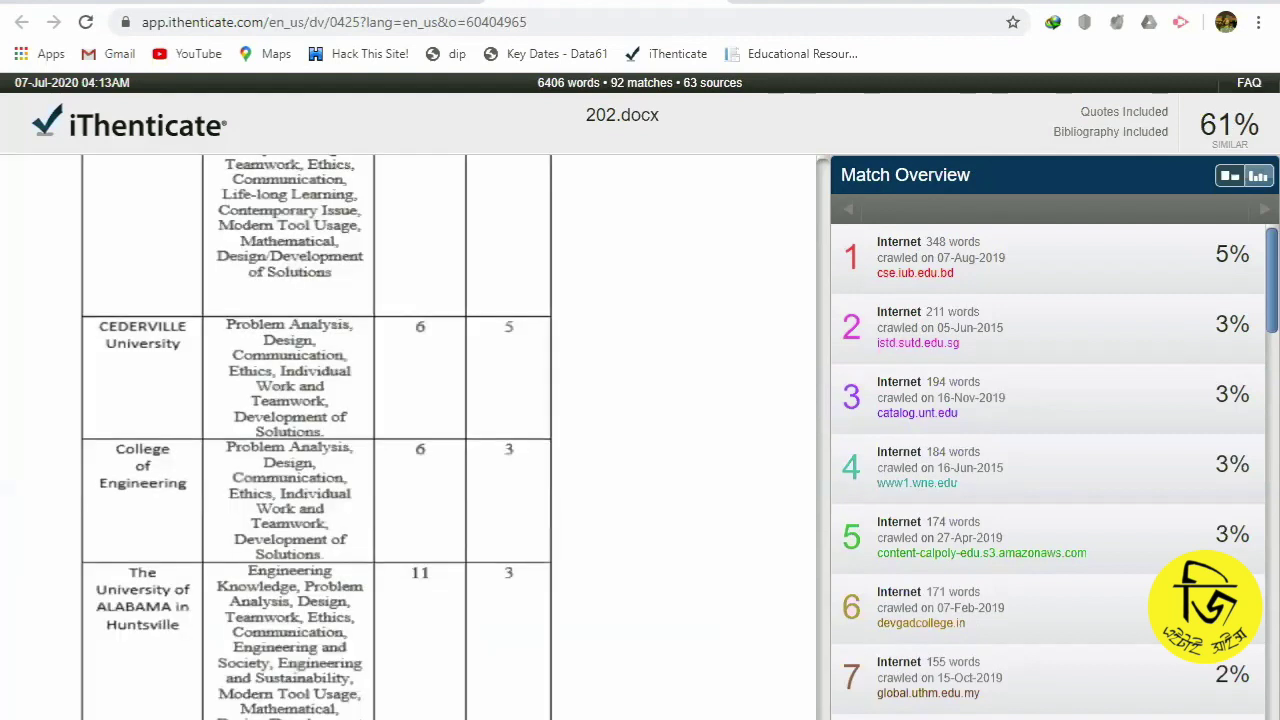
scroll(316, 437, "down", 10)
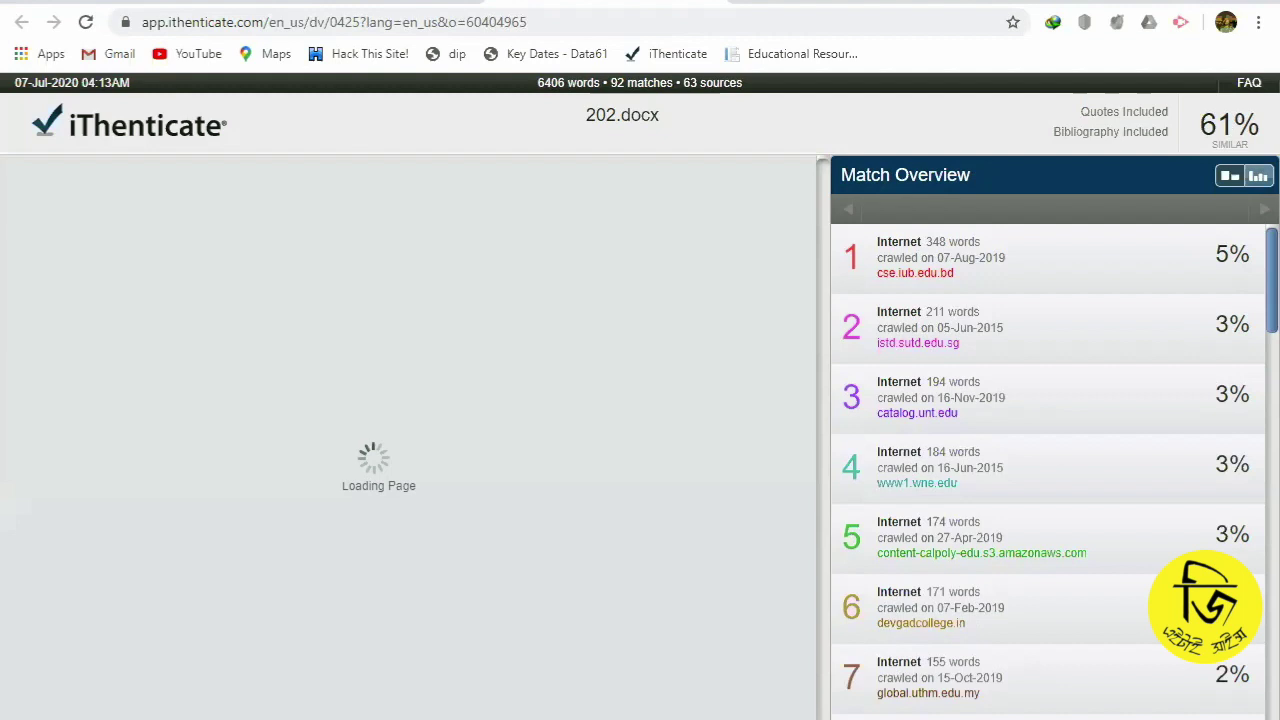
left_click_drag(822, 520, 820, 676)
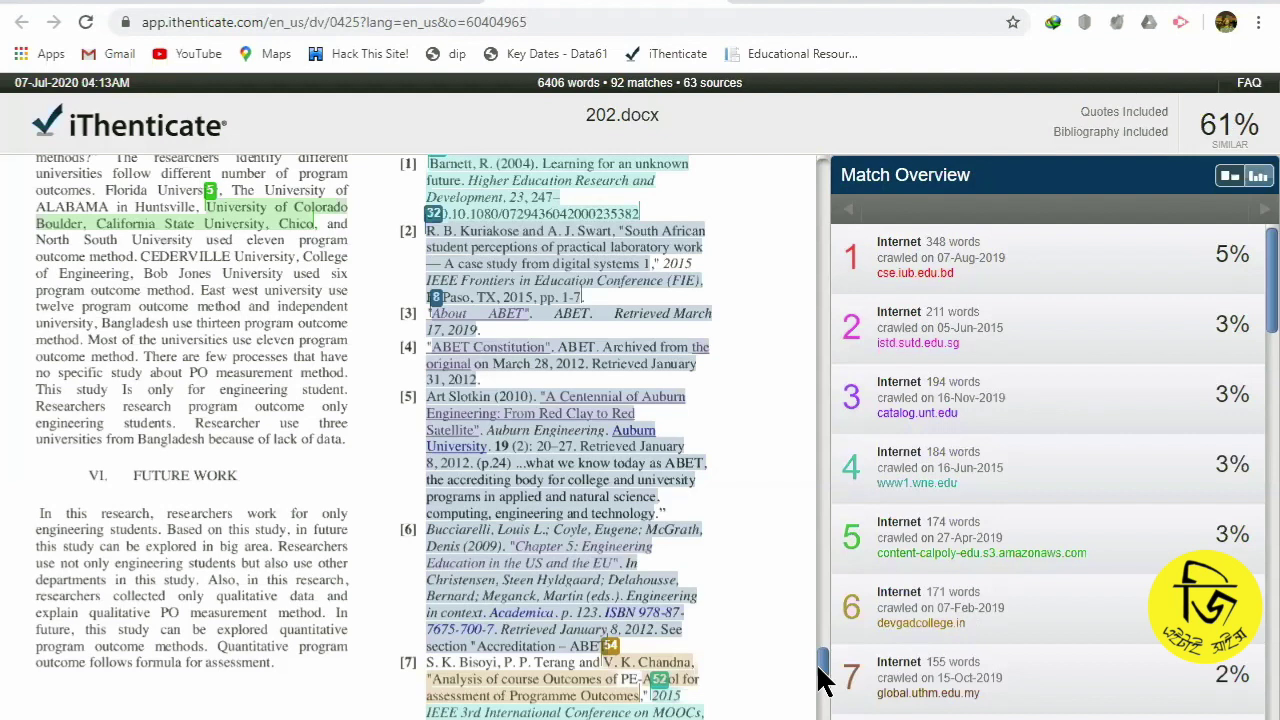
Step: Scroll back up the 202.docx report and return to the My Documents list of scores
left_click_drag(818, 678, 668, 592)
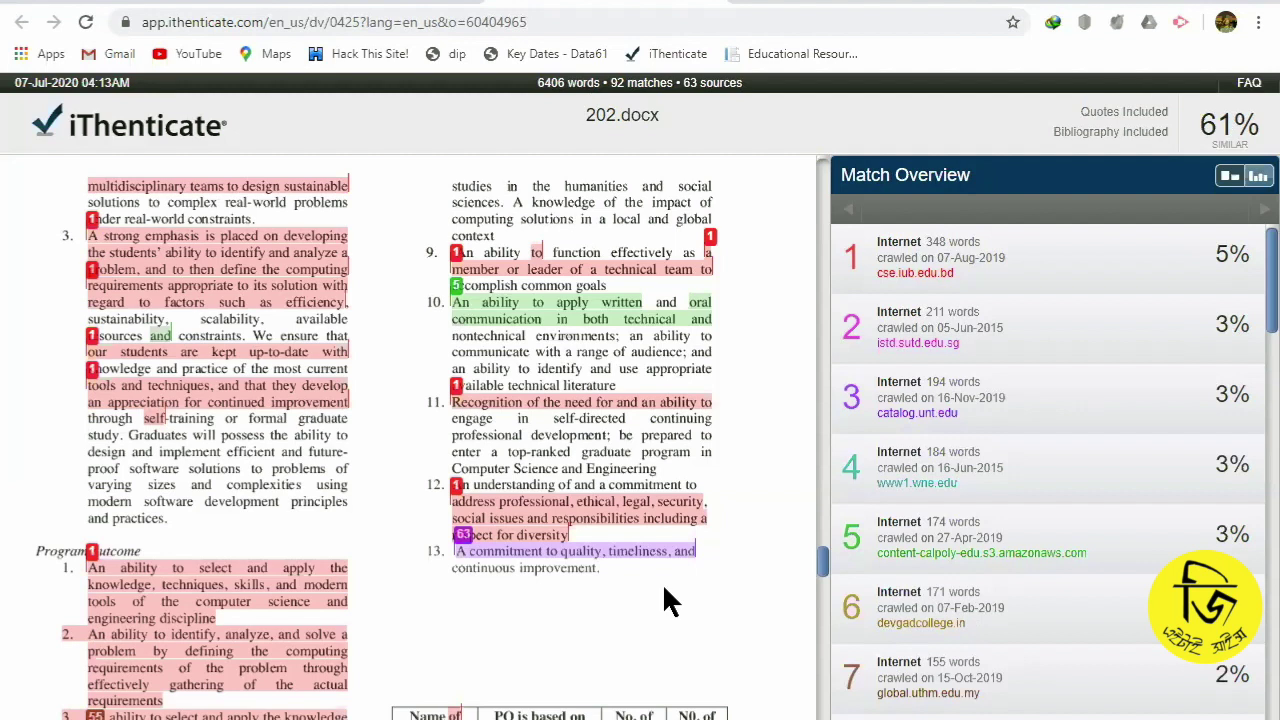
scroll(660, 614, "up", 3)
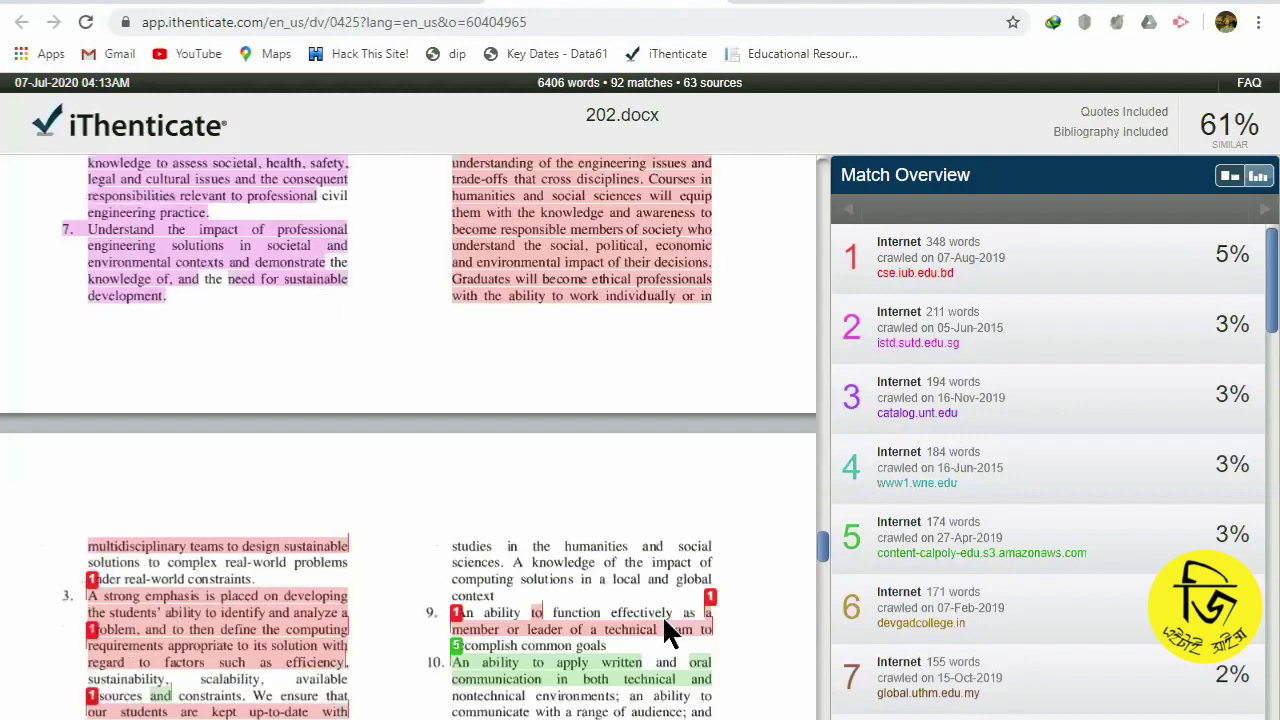
scroll(662, 615, "up", 5)
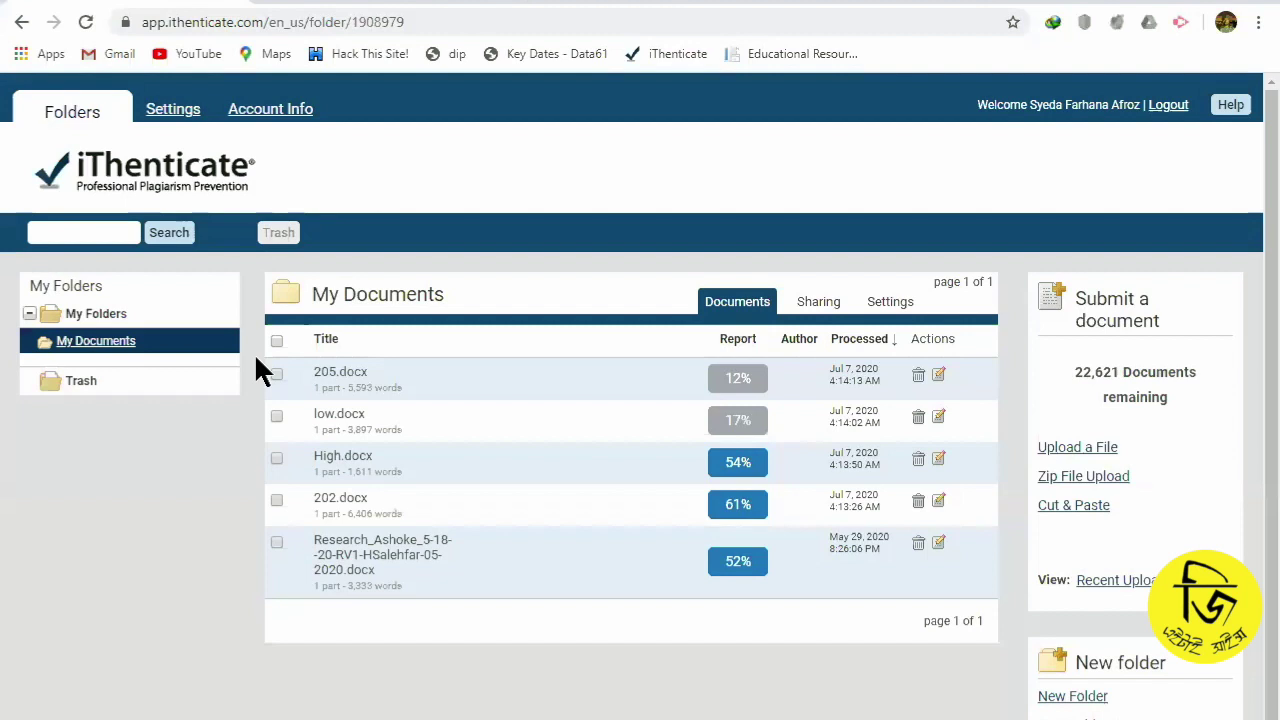
Step: Open the Upload a File page under Submit a document
left_click(1101, 452)
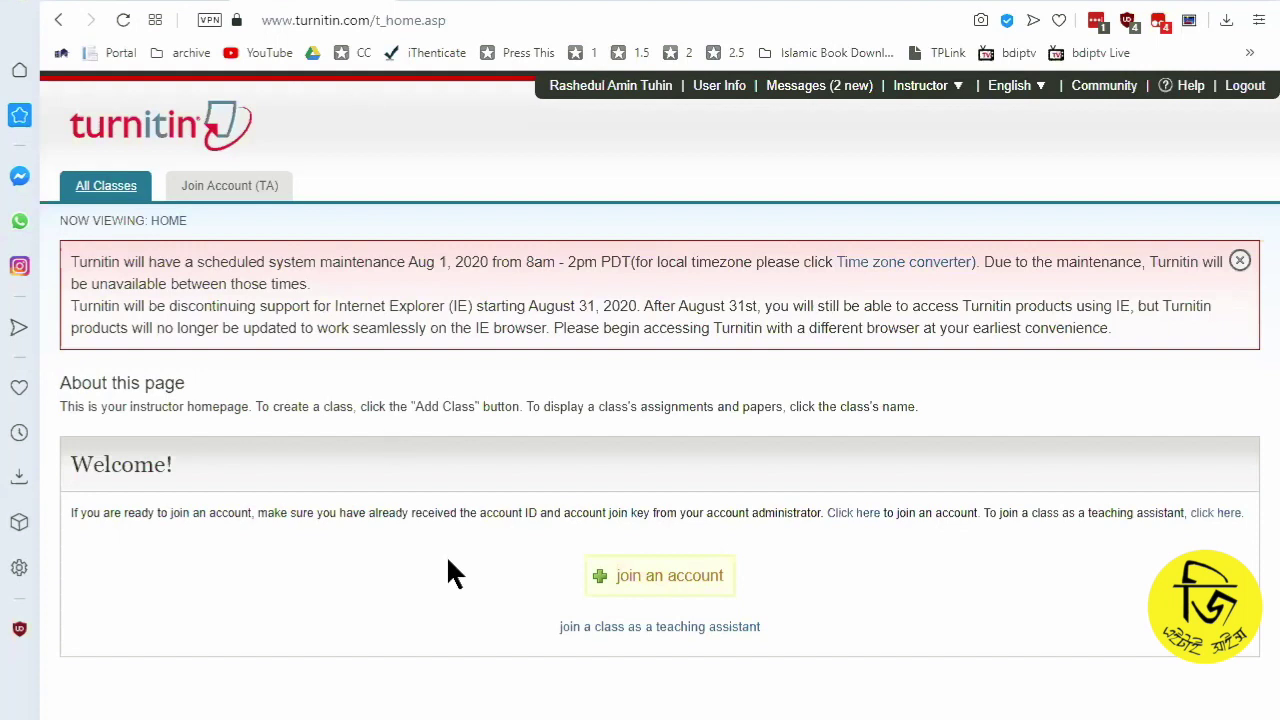
Step: Read the Turnitin About this page and Welcome text, then switch to the Grammarly document
left_click_drag(66, 406, 248, 408)
left_click_drag(765, 635, 62, 386)
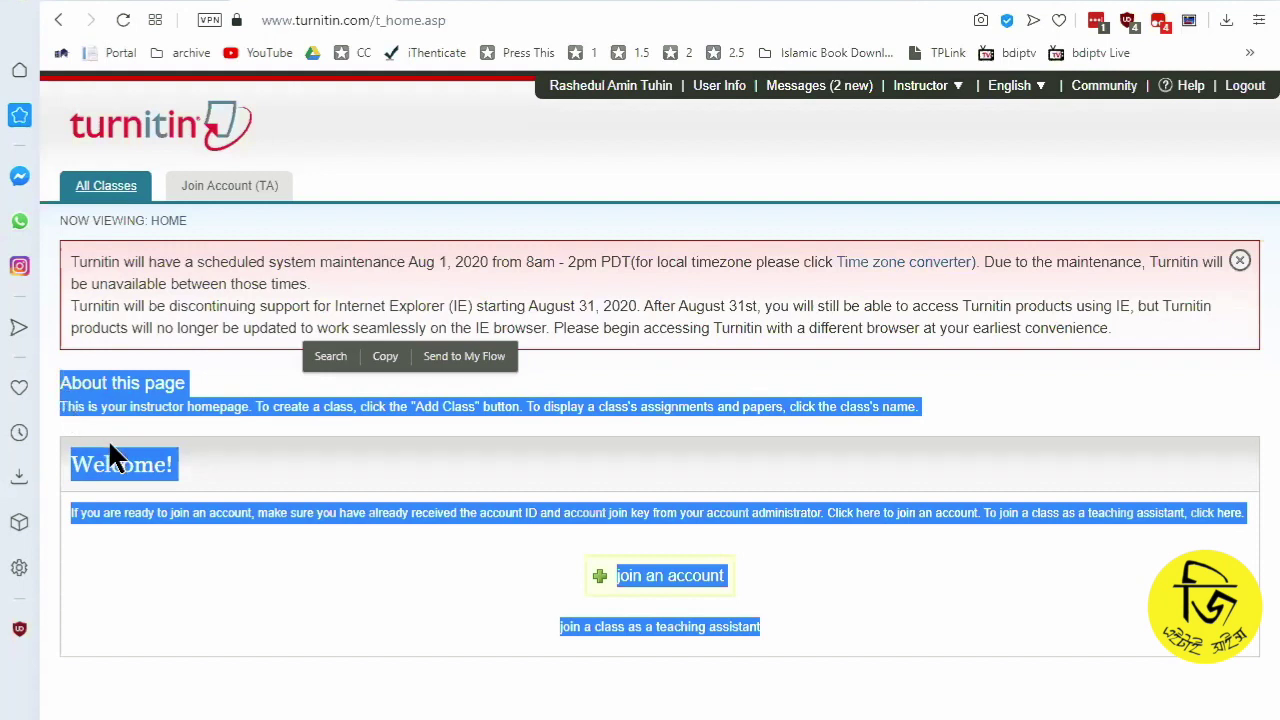
left_click(470, 5)
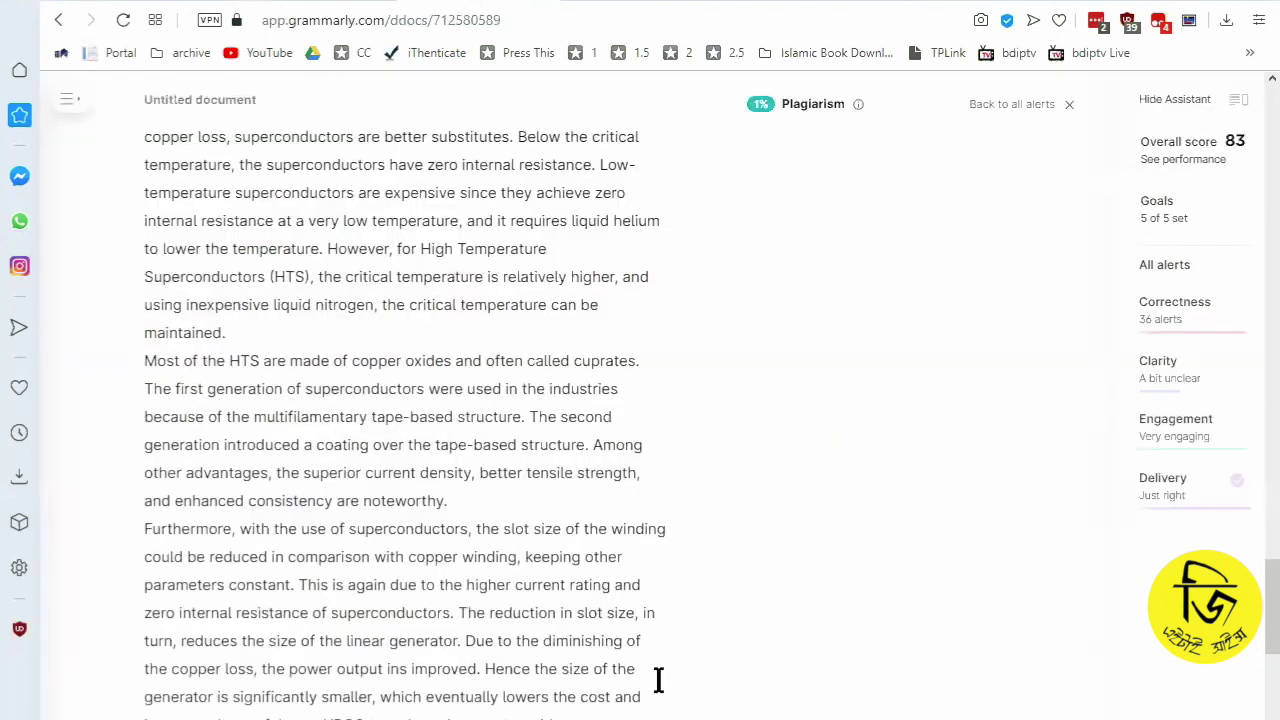
Step: Scroll up through the Grammarly document showing its 1% plagiarism result
scroll(665, 690, "up", 15)
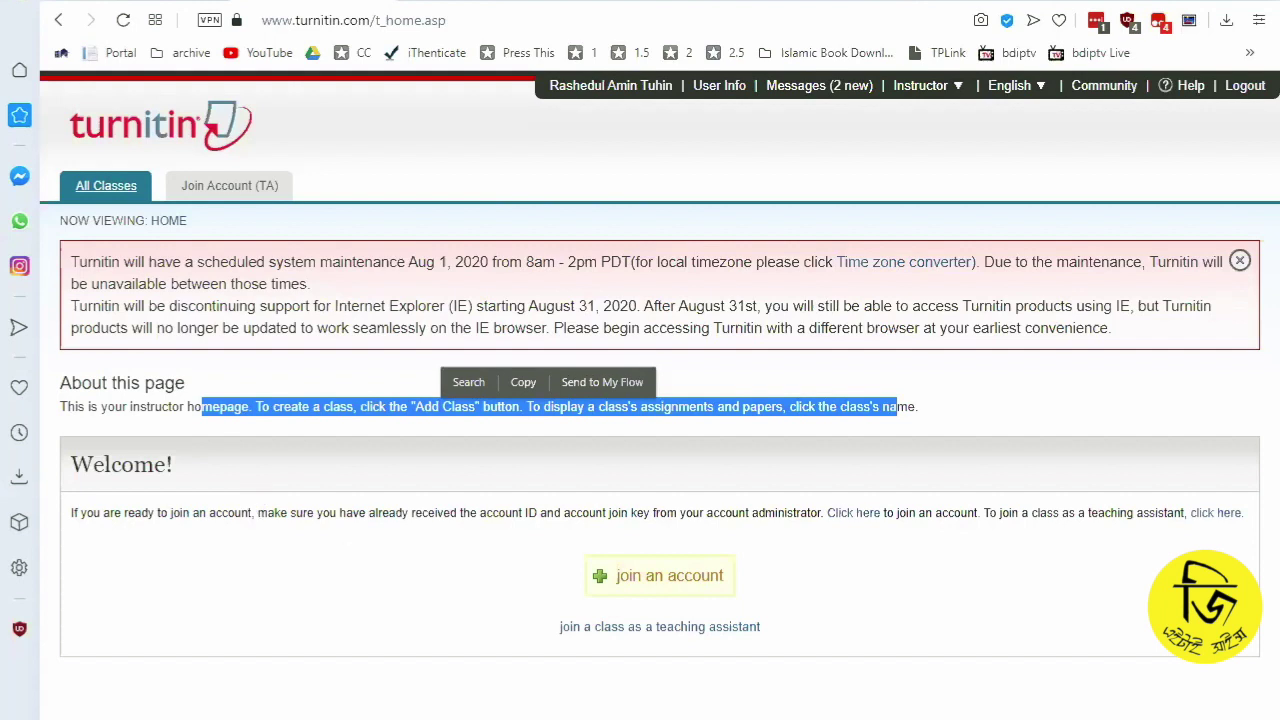
Step: Clear the selected text on the Turnitin instructor home page's Welcome box
left_click(299, 663)
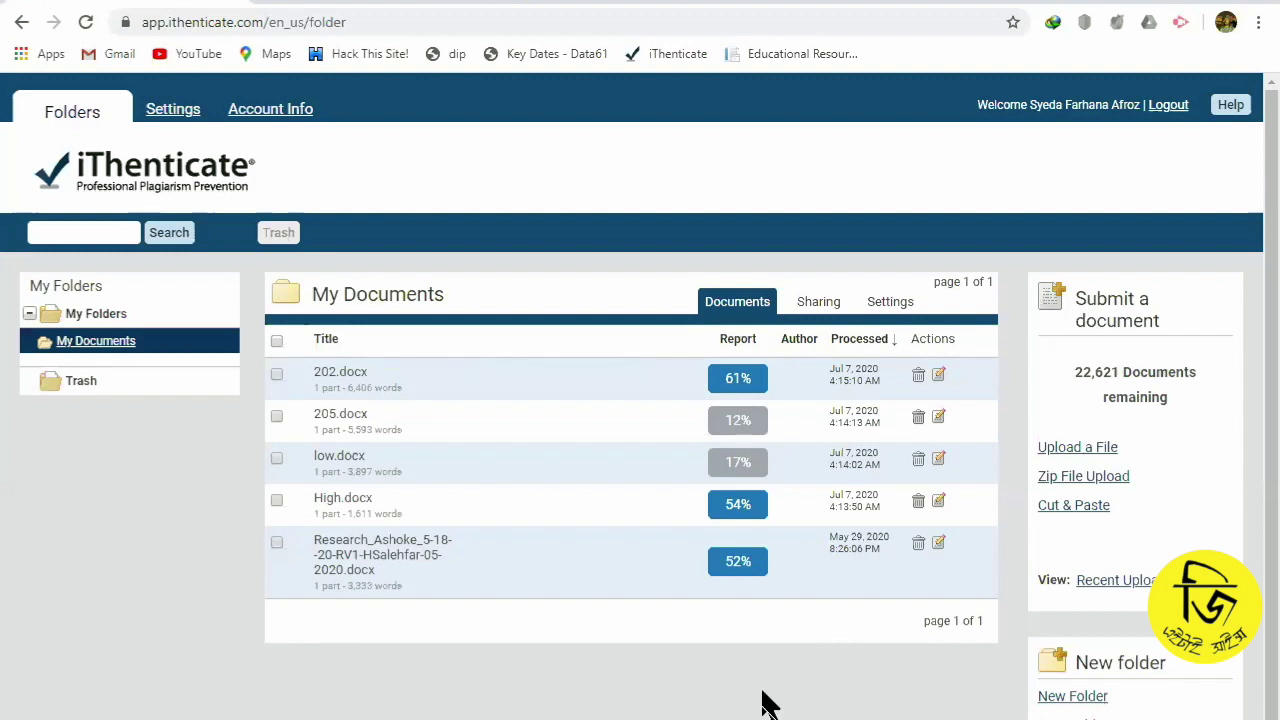
left_click_drag(966, 114, 1145, 110)
left_click(1090, 110)
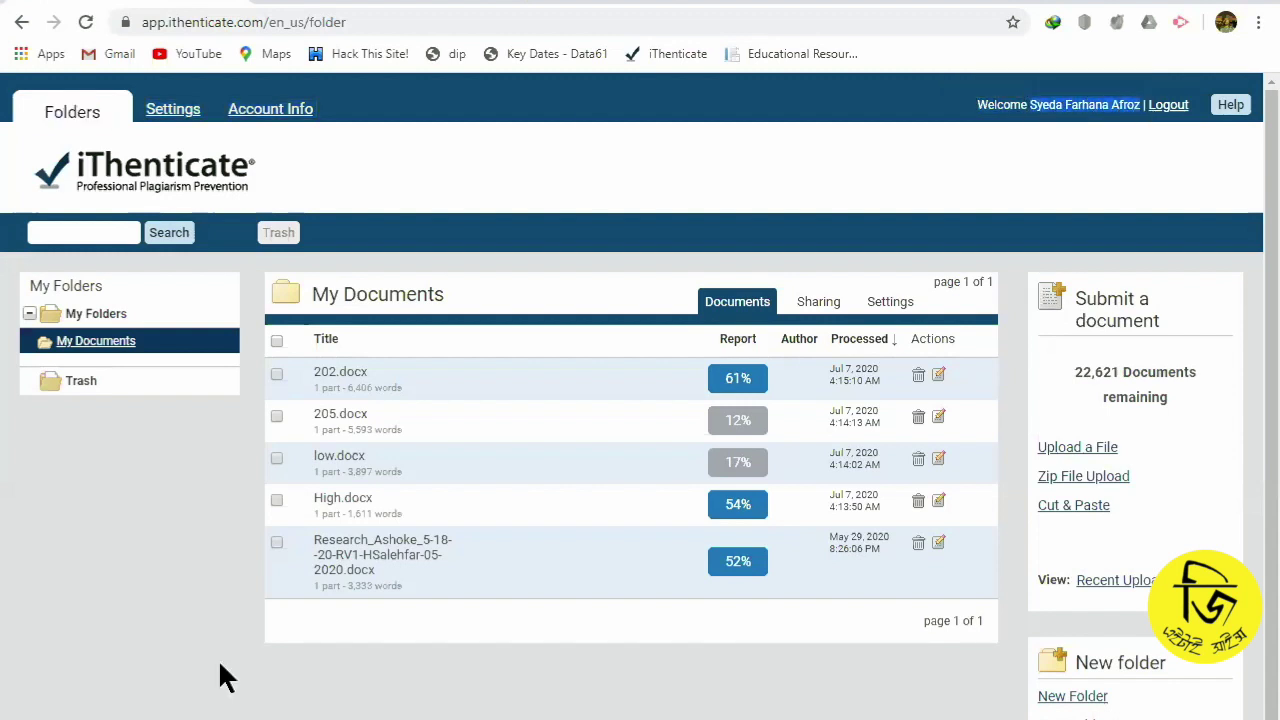